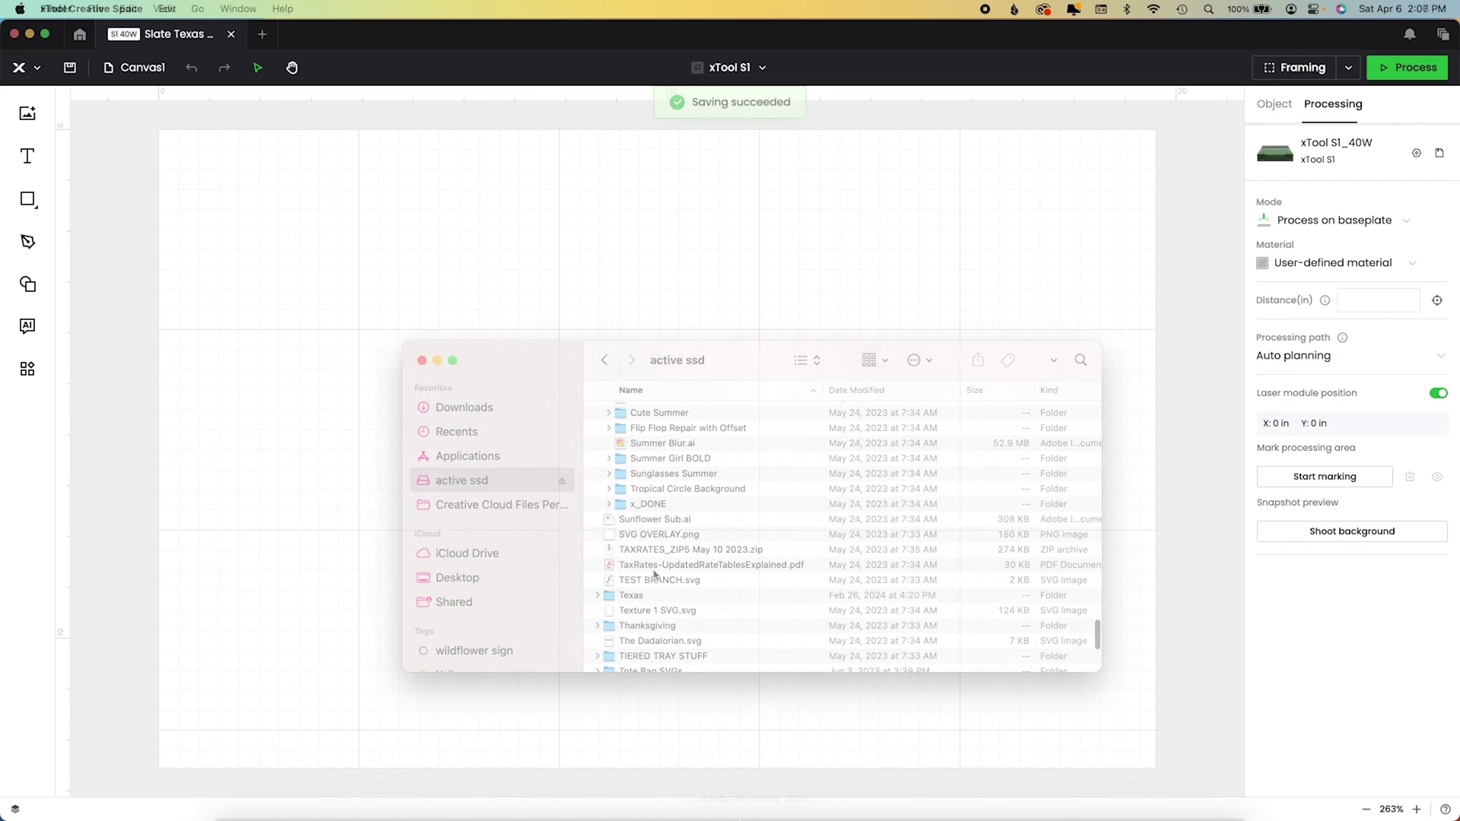
# Step: Save the blank project as 'Slate Texas Co' in a new Slate Coasters folder
pyautogui.click(648, 597)
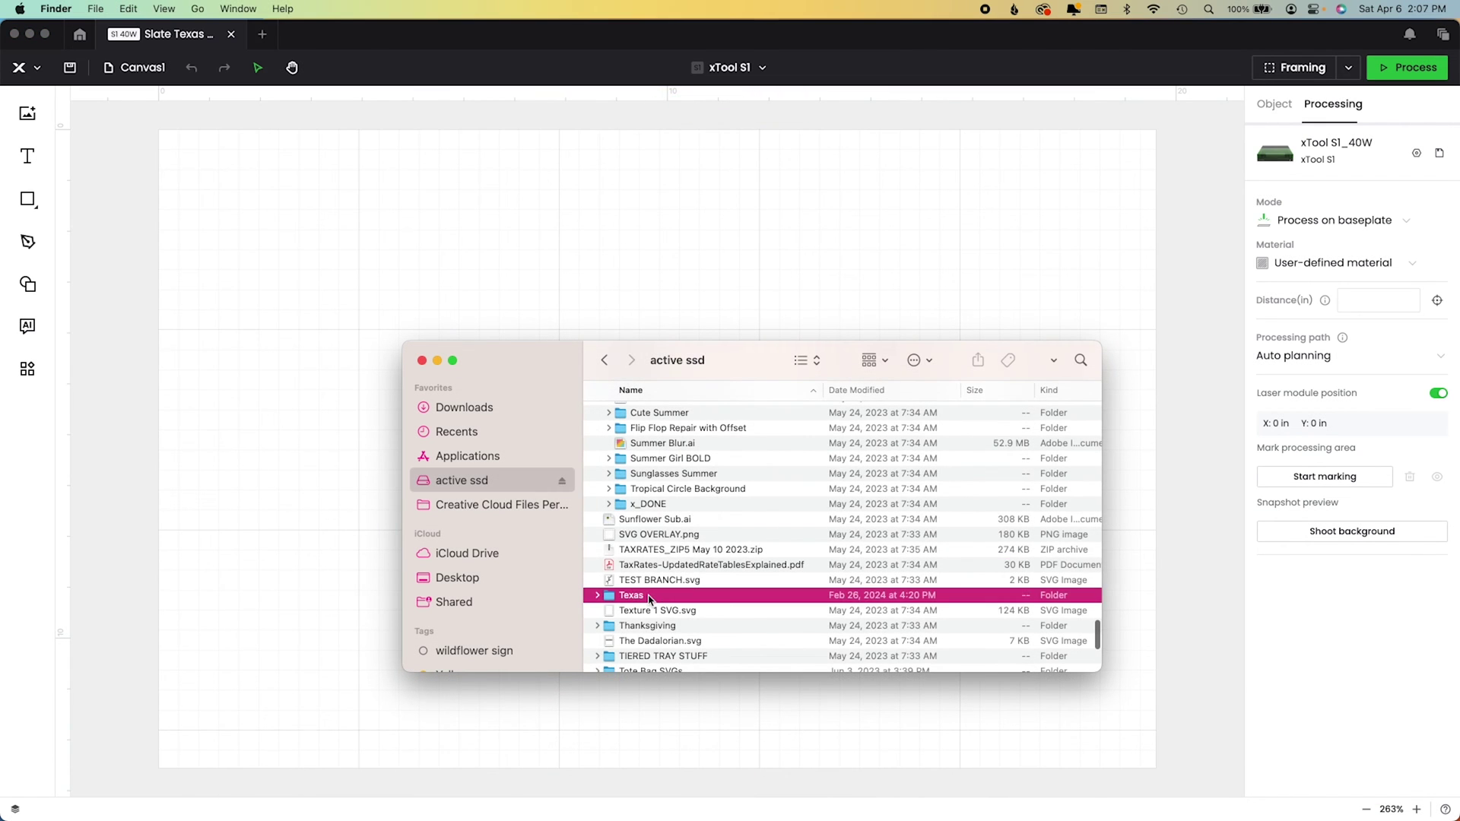
# Step: From Texas > 2024 > Texas Outline SVG, drag SVG RRB Texas Outine SVG V2_1.svg onto the canvas
pyautogui.doubleClick(649, 597)
pyautogui.doubleClick(632, 413)
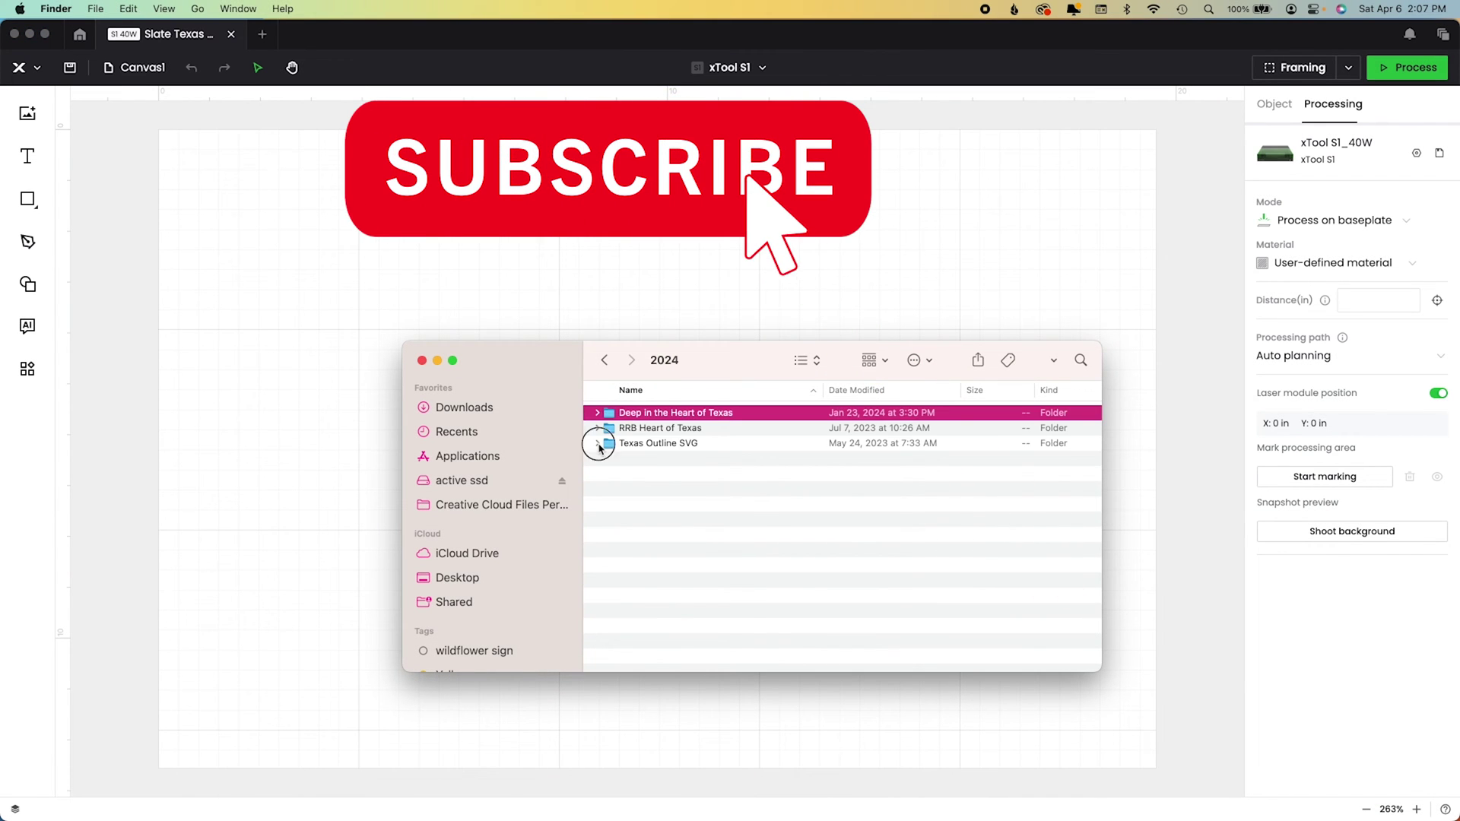
pyautogui.doubleClick(714, 447)
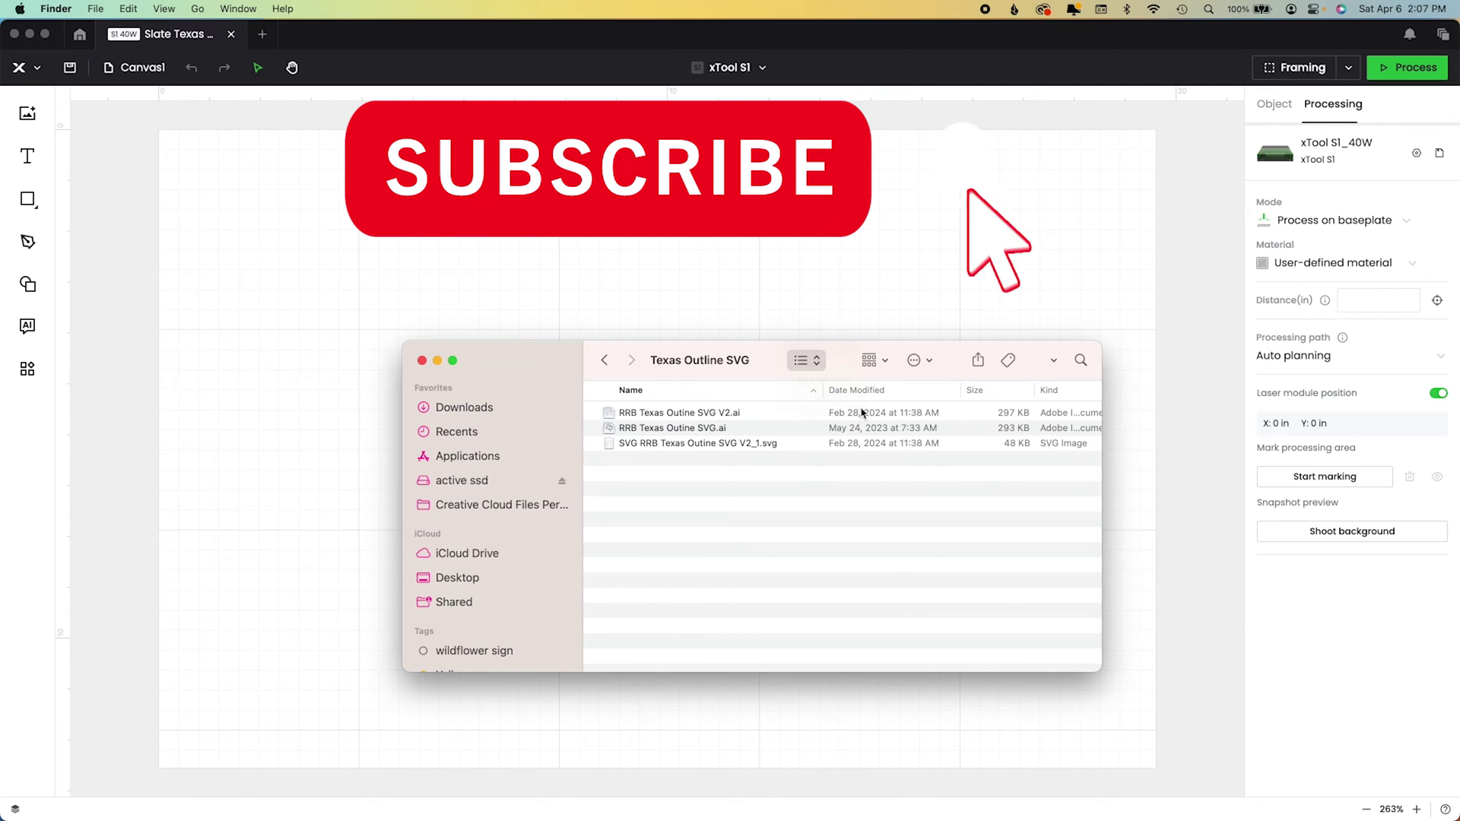
pyautogui.press('super+1')
pyautogui.scroll(-3, 734, 468)
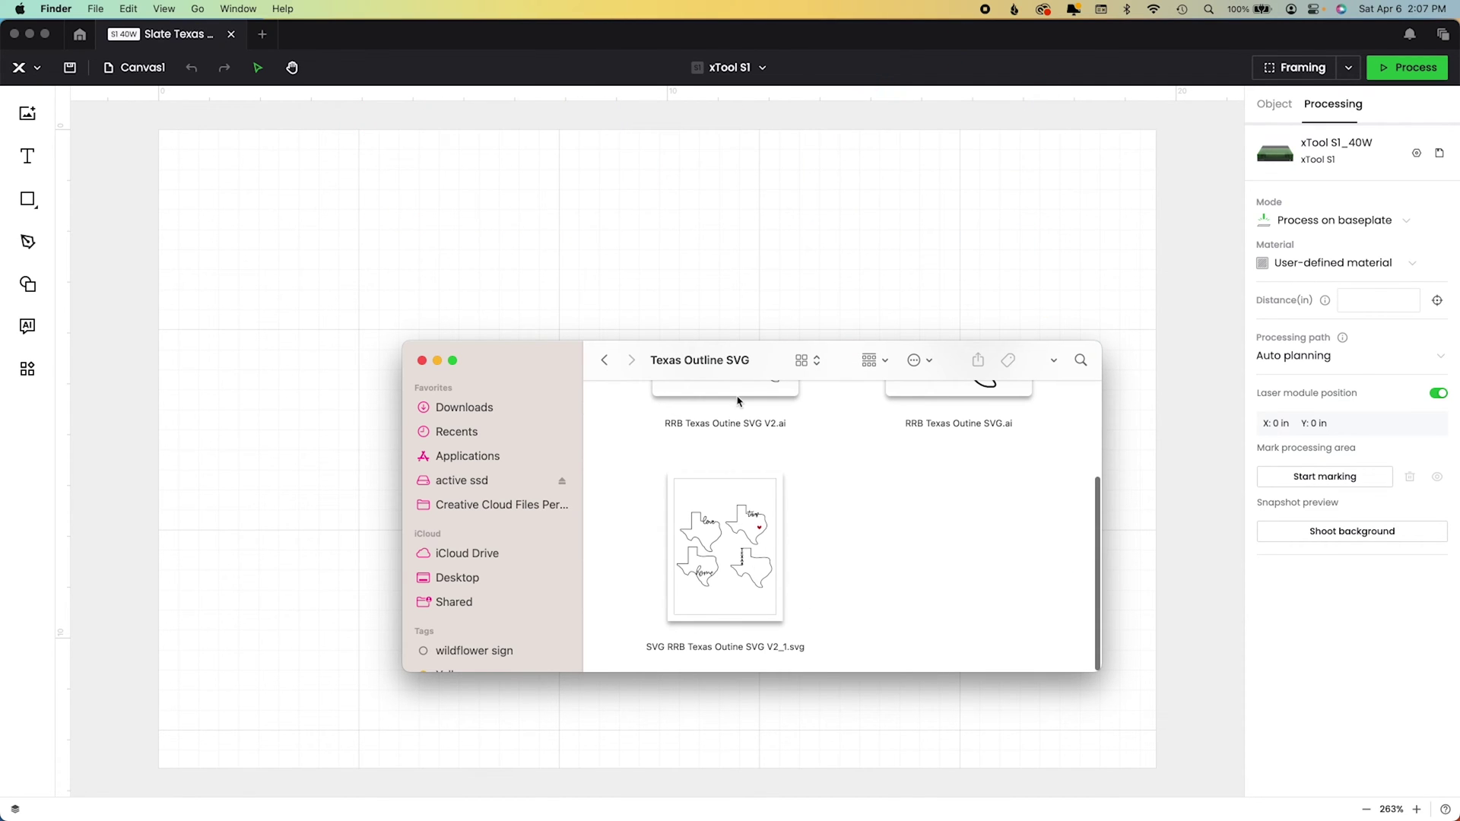
pyautogui.scroll(2, 753, 603)
pyautogui.scroll(-2, 753, 578)
pyautogui.click(749, 546)
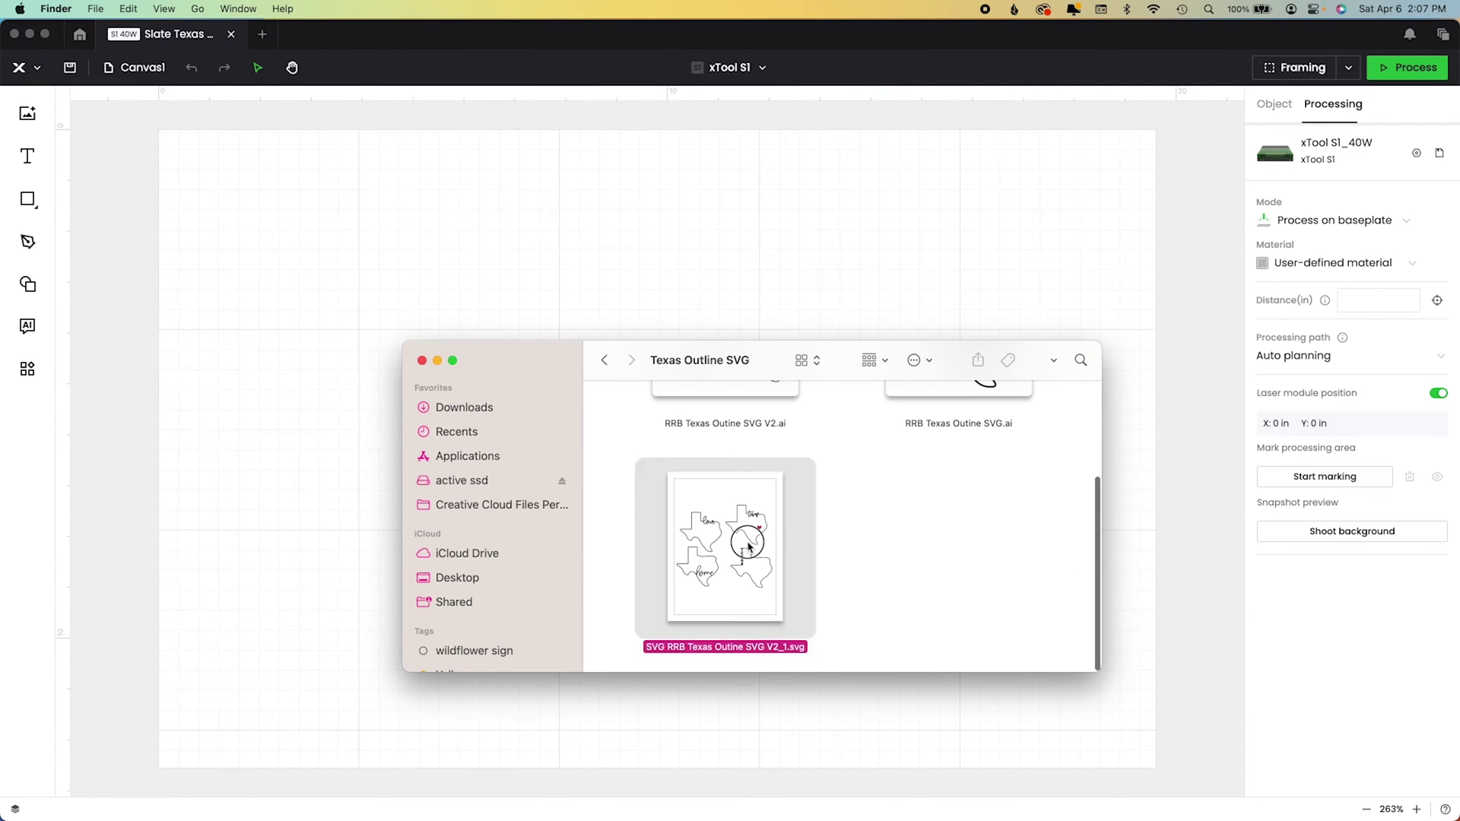
pyautogui.moveTo(746, 551); pyautogui.dragTo(375, 512)
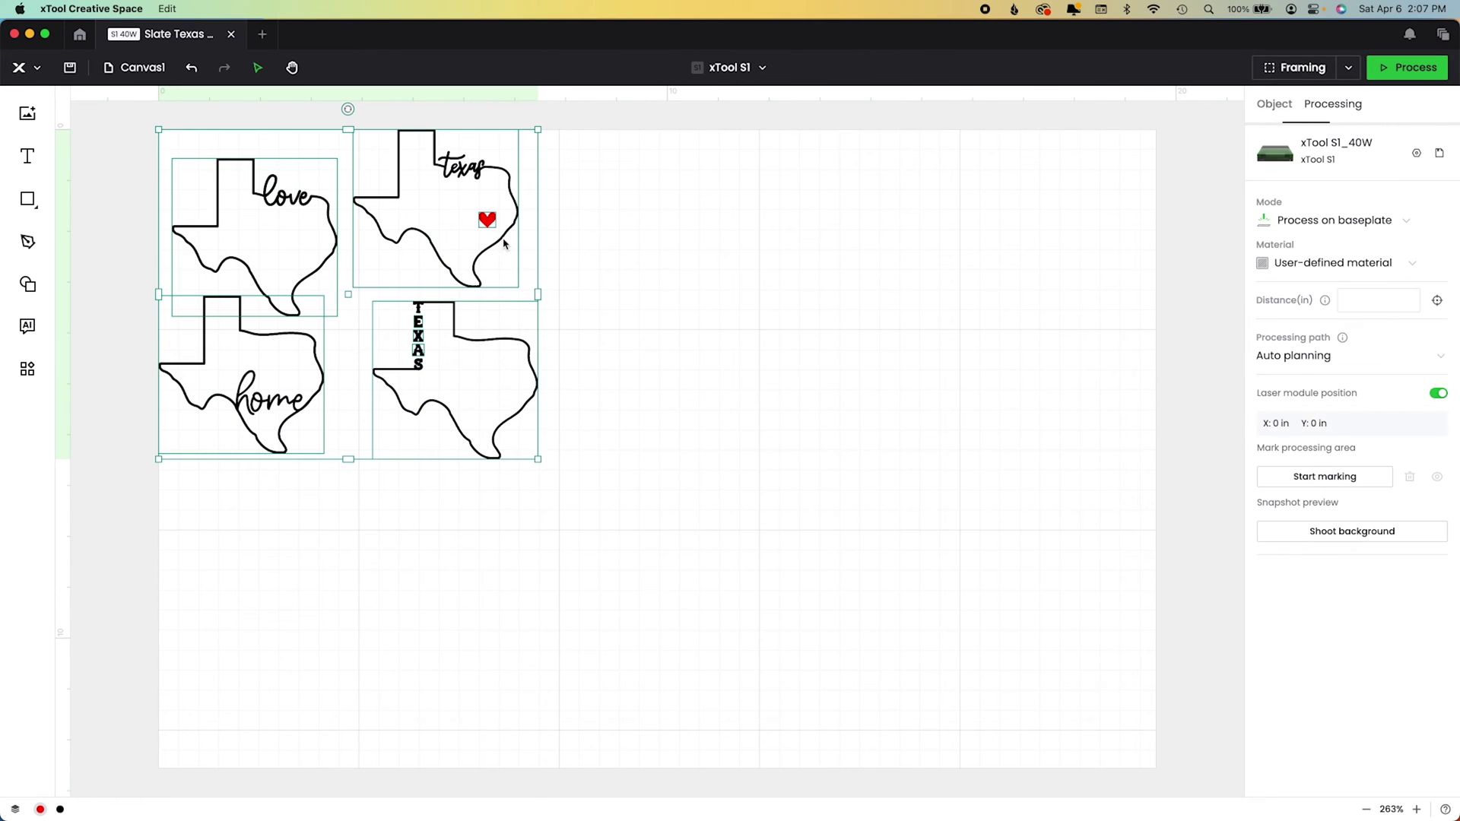
# Step: Inspect the Texas heart design, then open the canvas list and begin renaming Canvas1
pyautogui.click(632, 378)
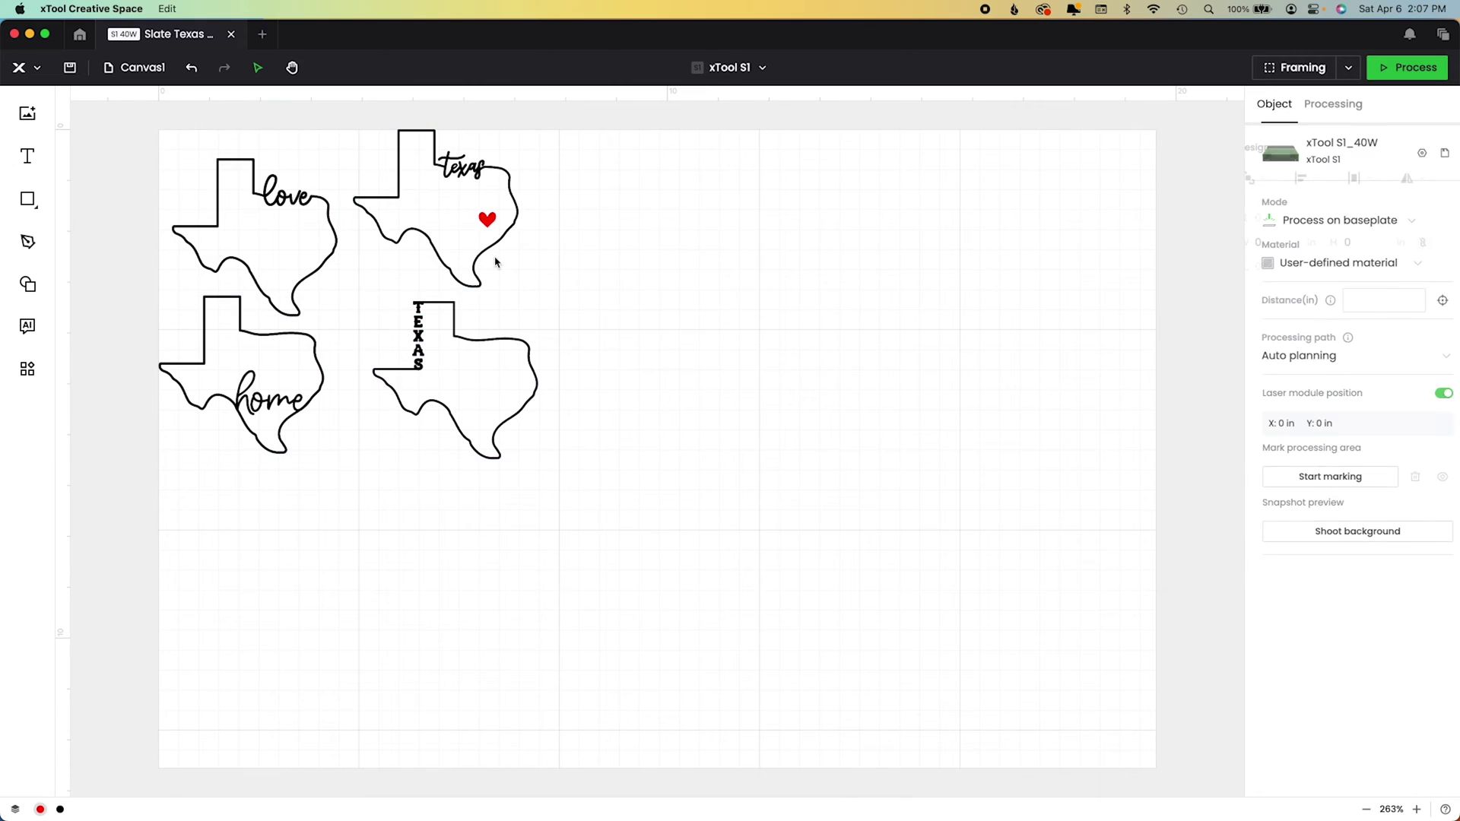
pyautogui.click(491, 239)
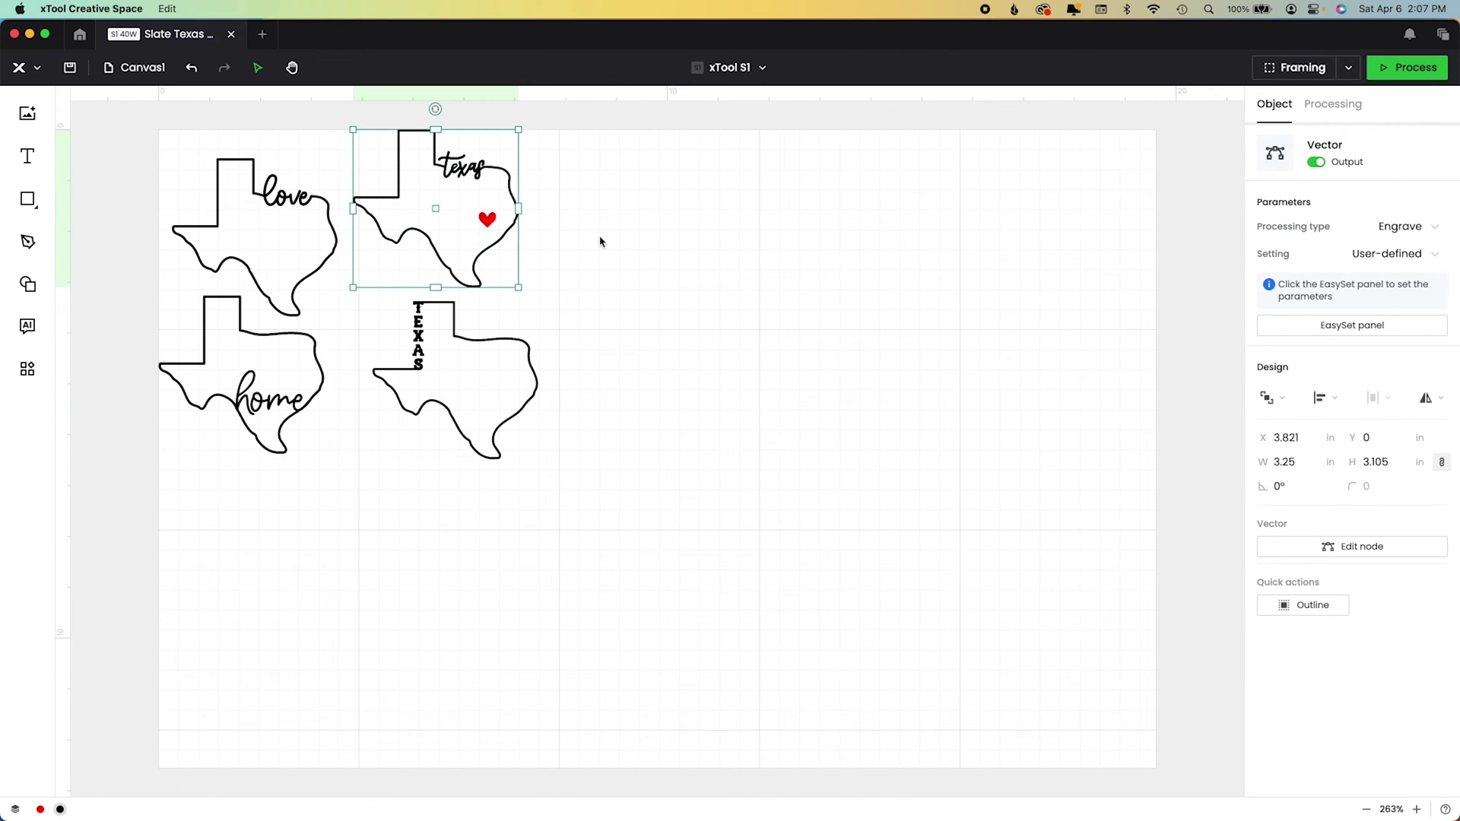
pyautogui.click(496, 211)
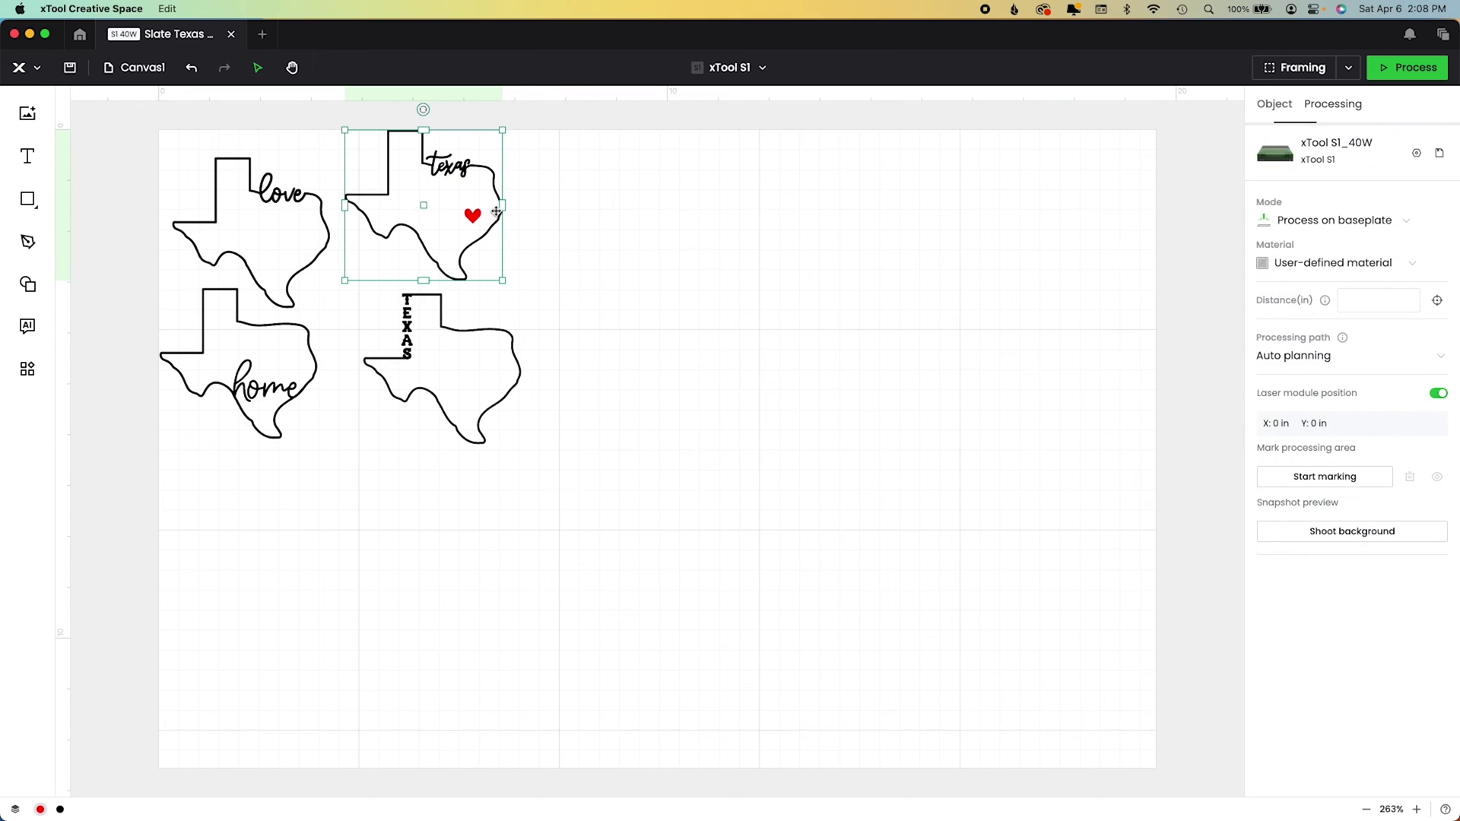
pyautogui.click(629, 334)
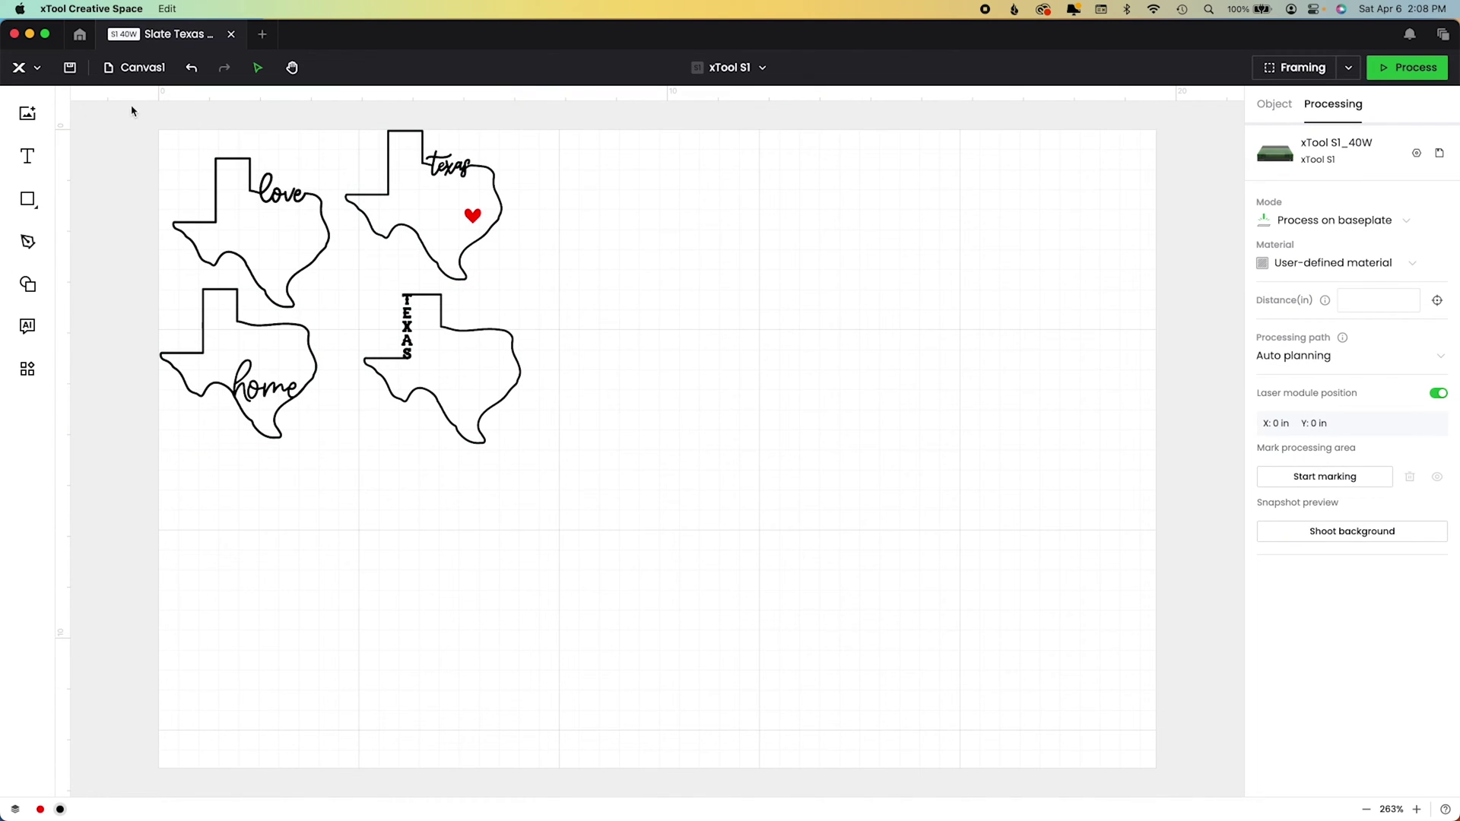
pyautogui.click(145, 68)
pyautogui.click(86, 278)
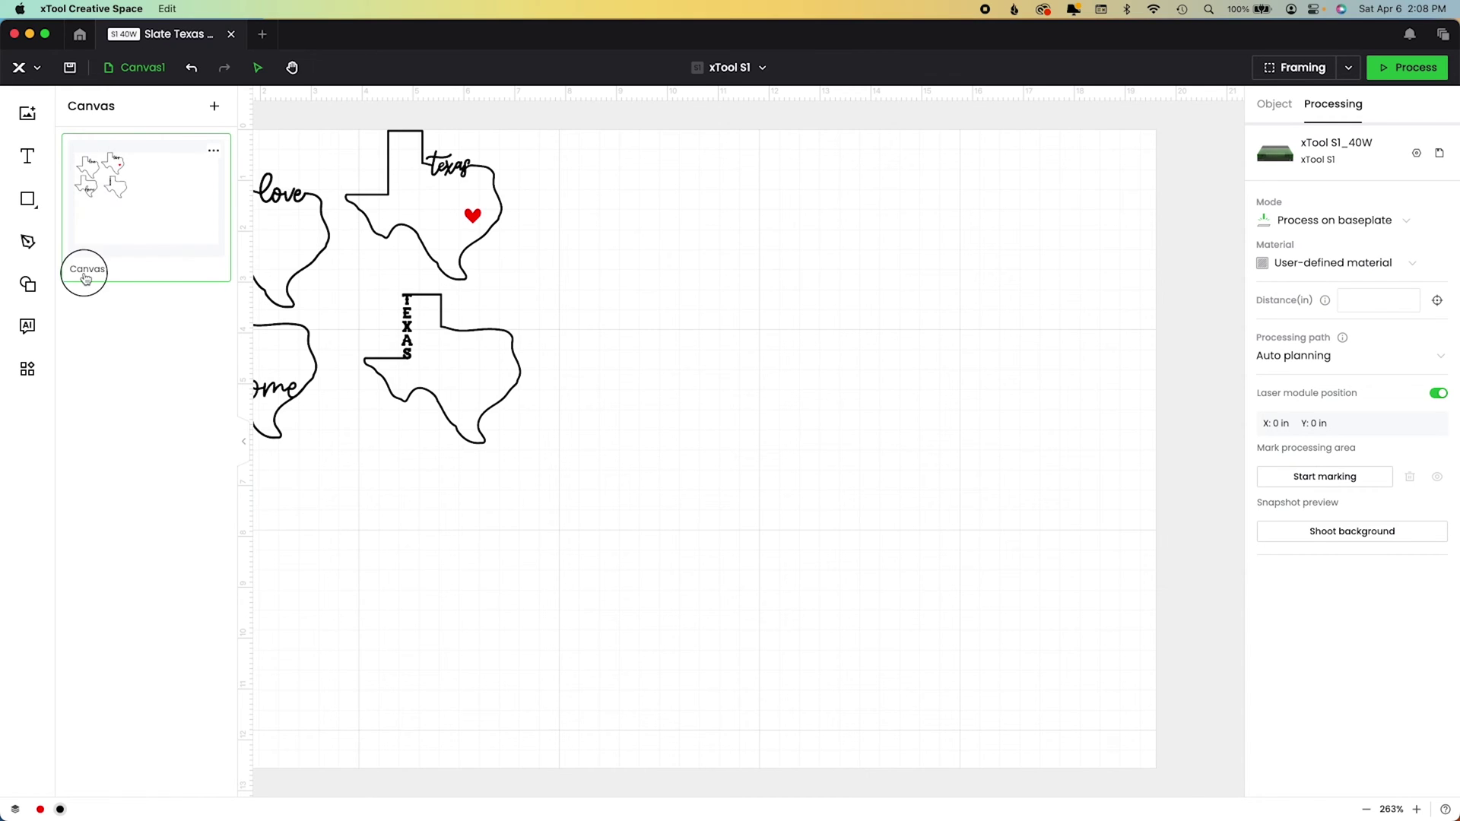
# Step: Add two new canvases named Test and Working
pyautogui.click(213, 106)
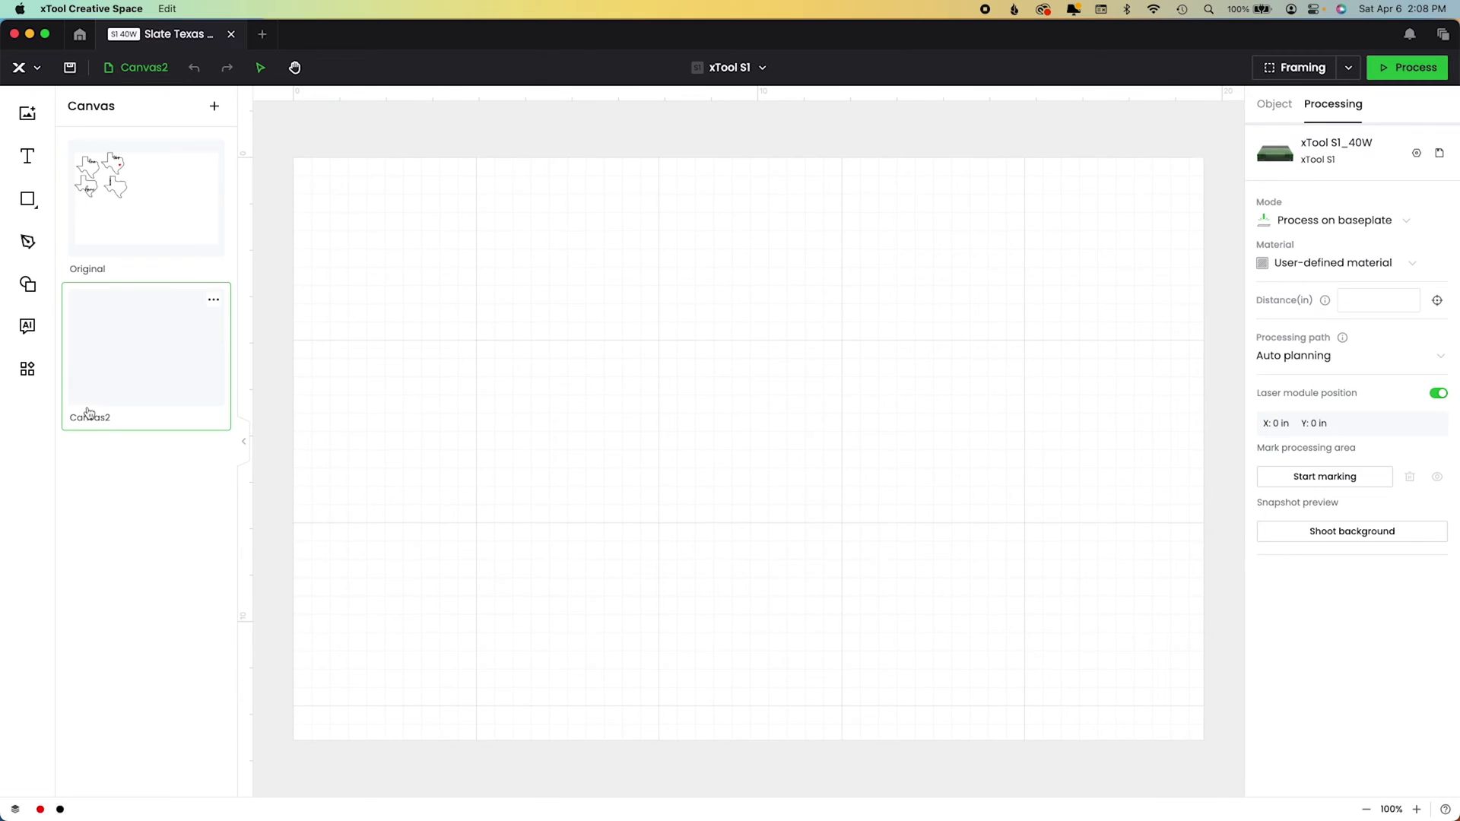
pyautogui.click(89, 424)
pyautogui.doubleClick(88, 424)
pyautogui.press('Return')
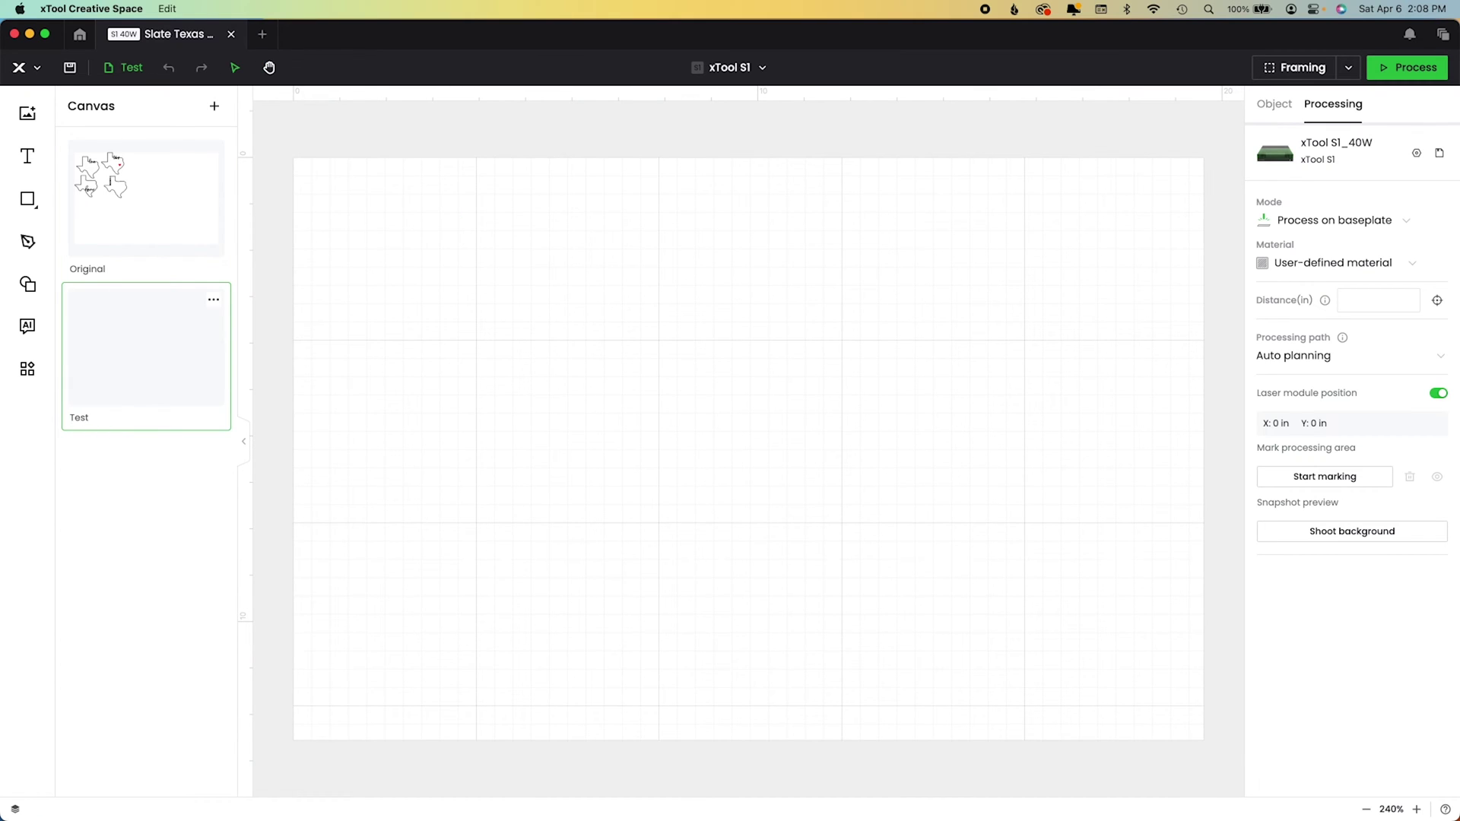
pyautogui.click(214, 106)
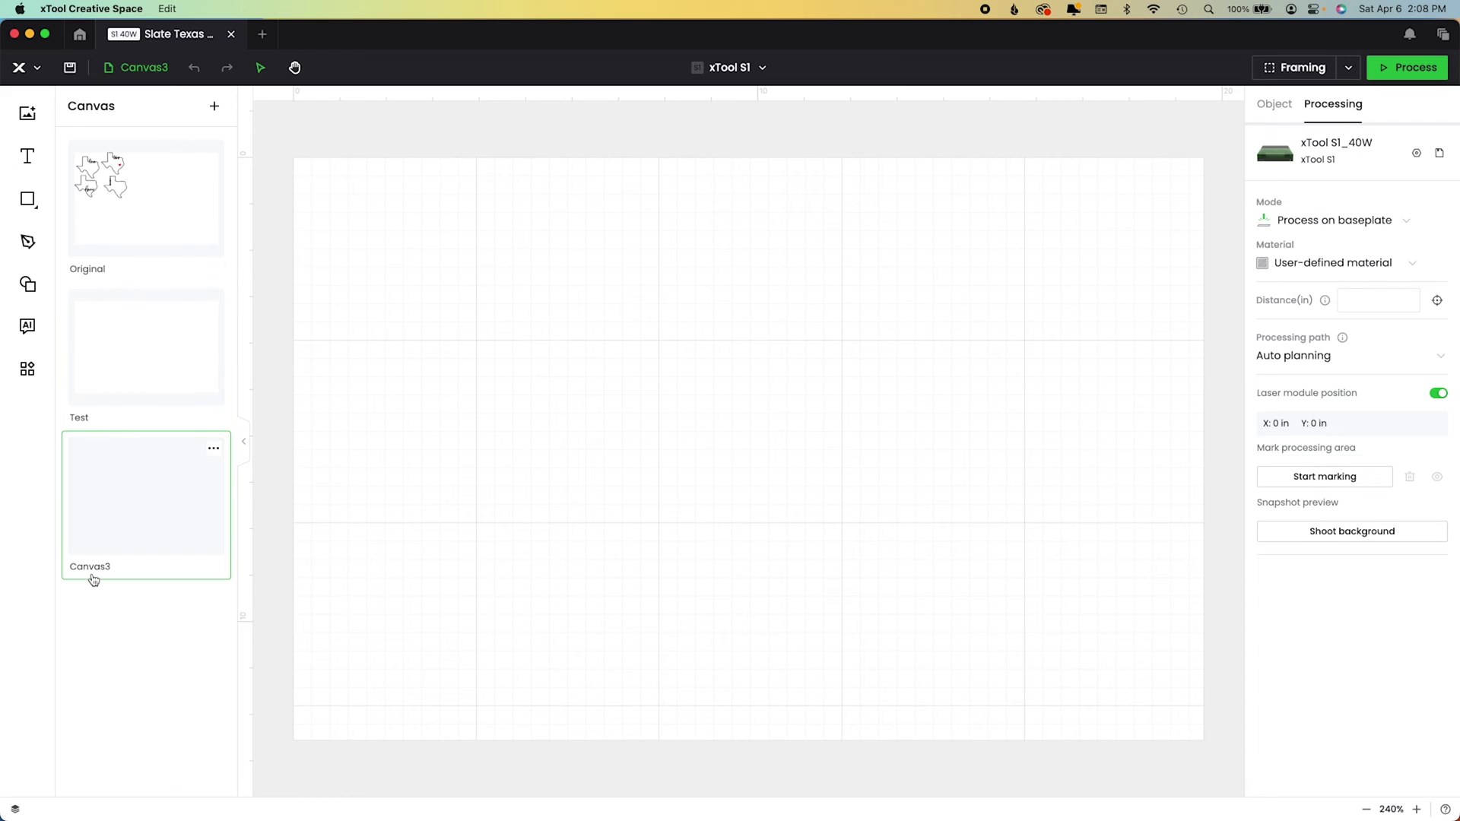
pyautogui.doubleClick(91, 572)
pyautogui.write('Working')
pyautogui.press('Return')
# Step: Copy the four Texas designs from Original and paste them in place on Working
pyautogui.click(222, 218)
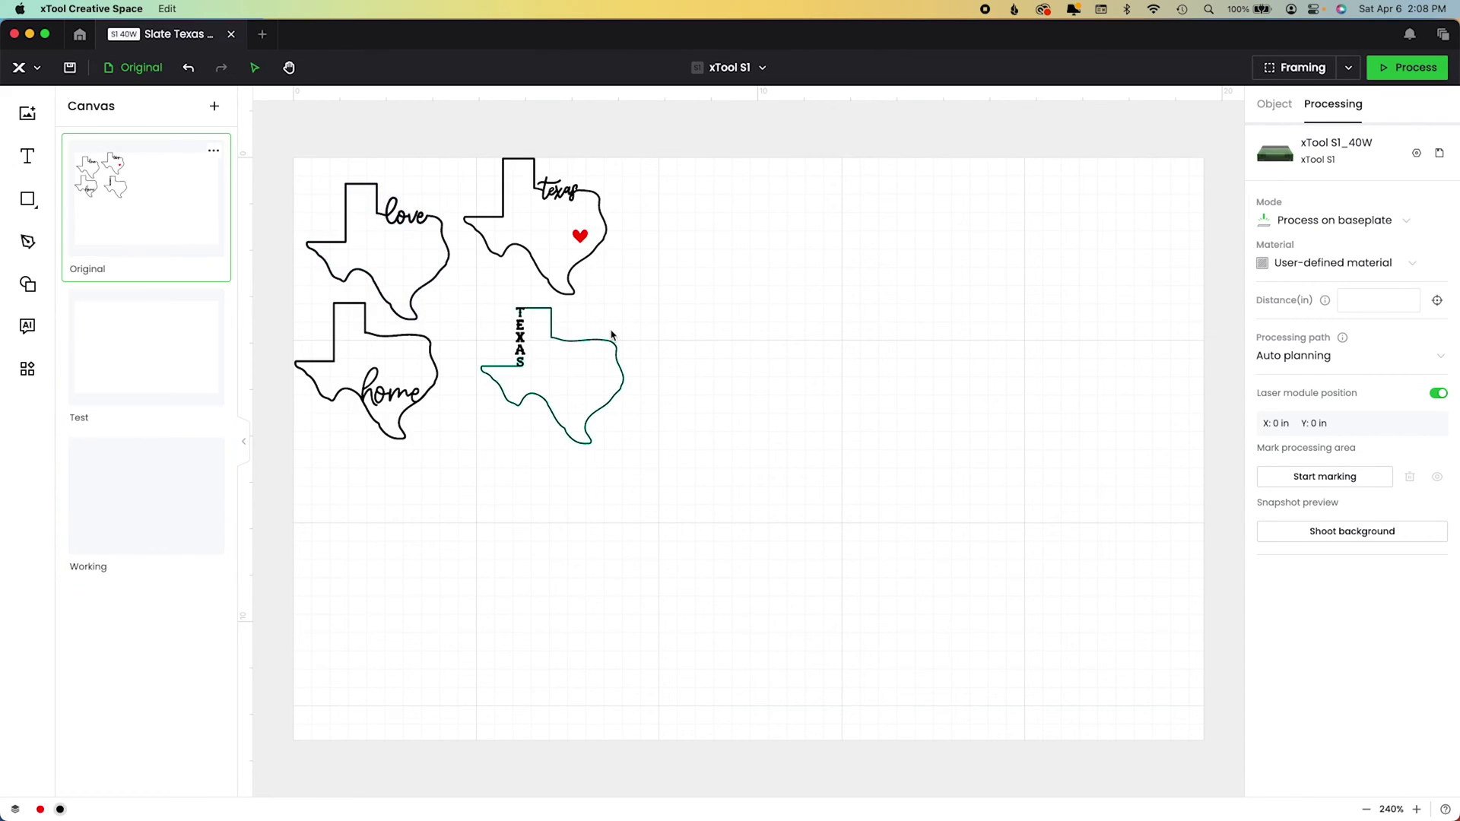
pyautogui.press('super+a')
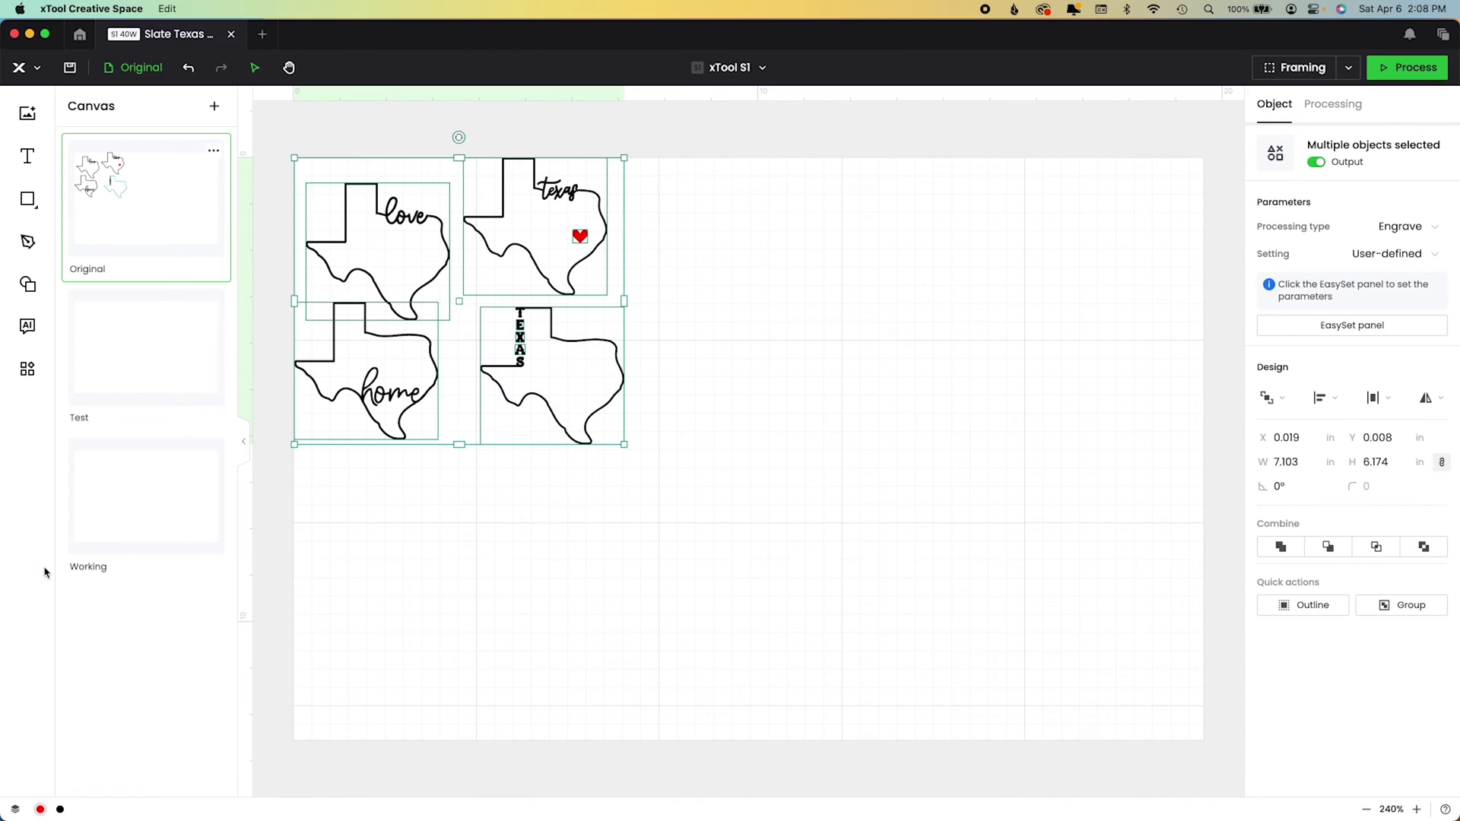
pyautogui.click(120, 529)
pyautogui.press('super+v')
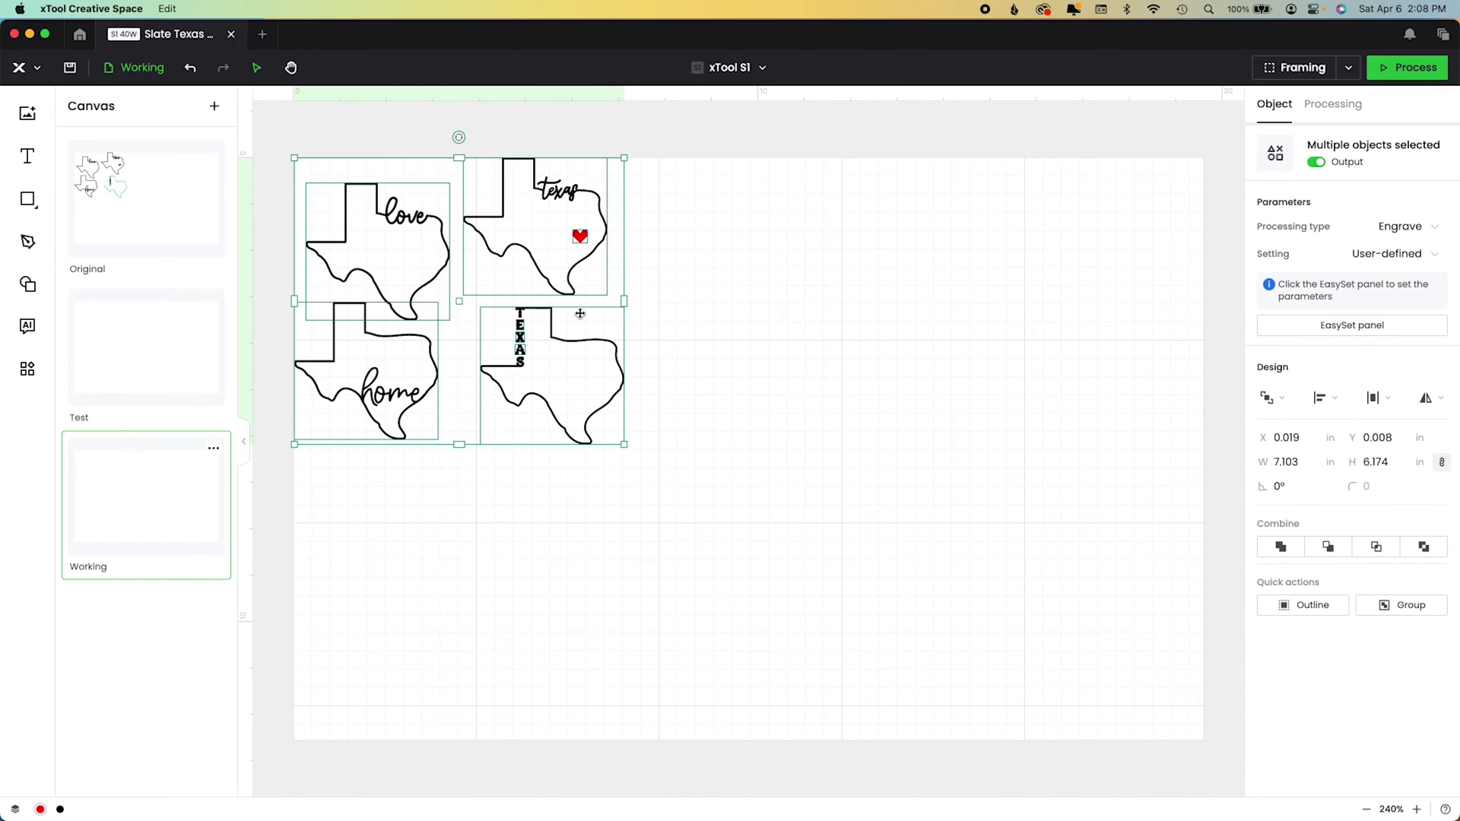
pyautogui.press('l')
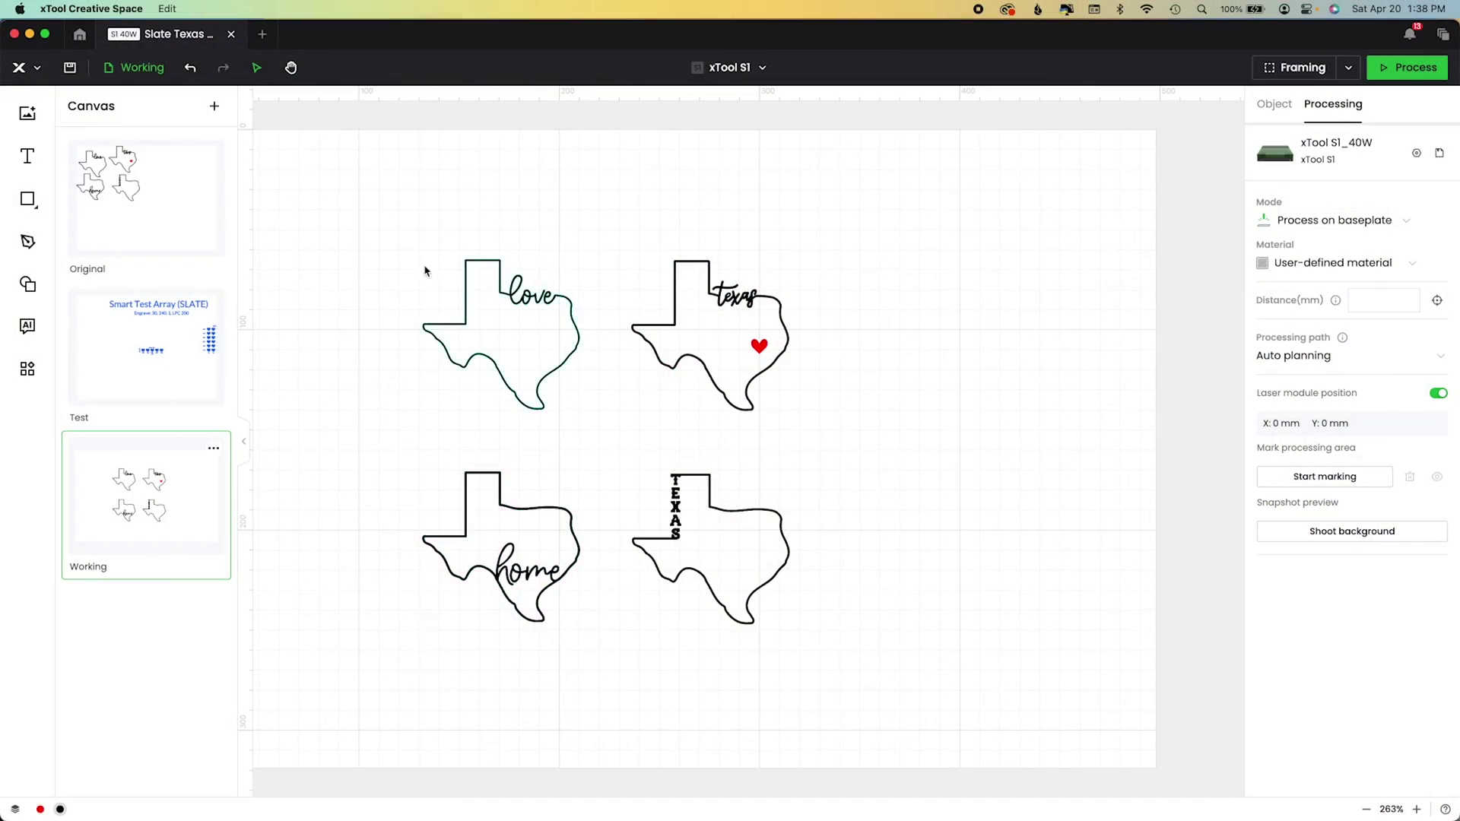
# Step: Set all four Texas designs to Engrave at 30% power and 220 mm/s
pyautogui.moveTo(388, 218); pyautogui.dragTo(816, 684)
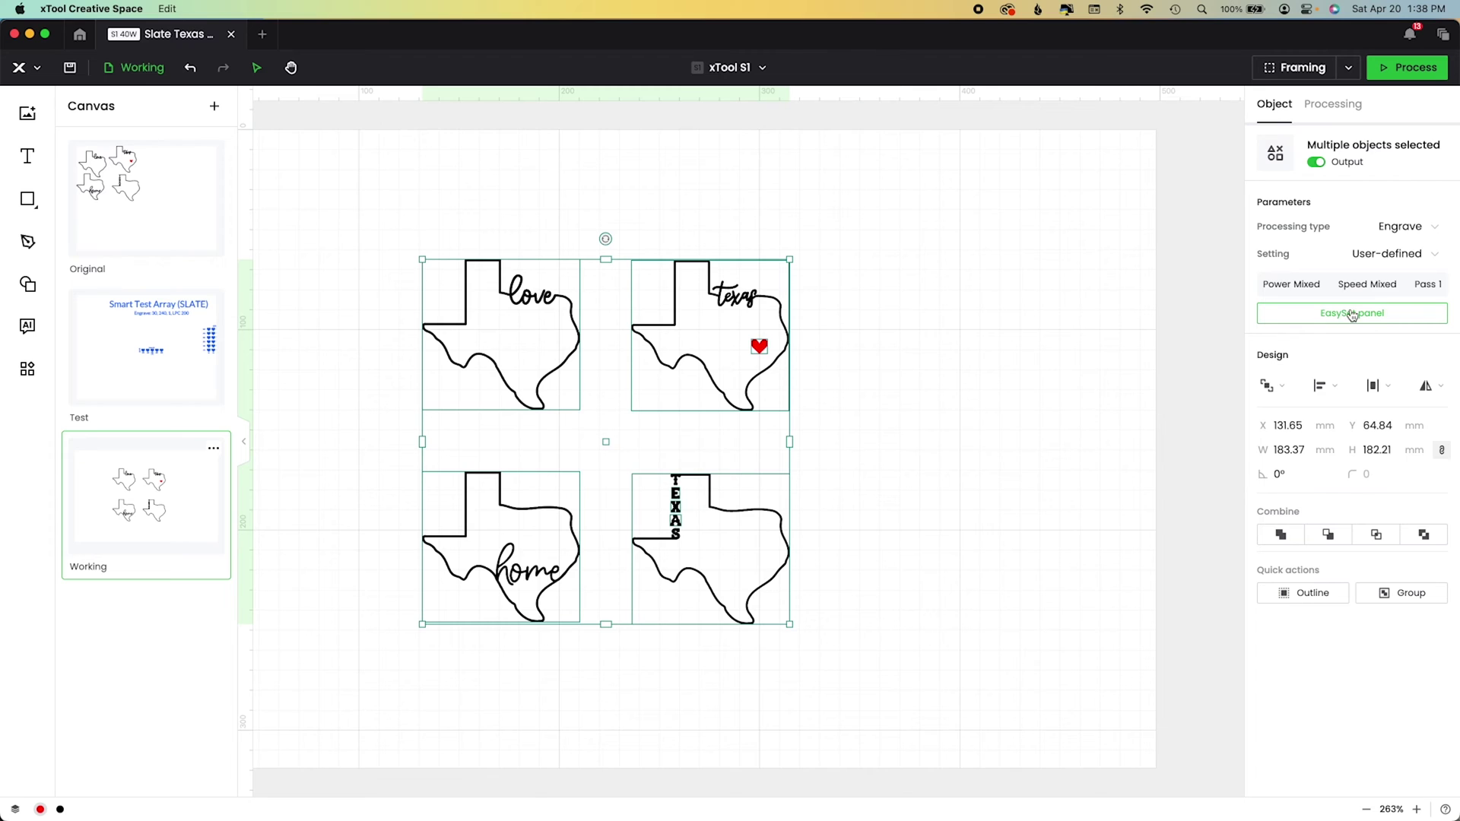
pyautogui.click(1396, 229)
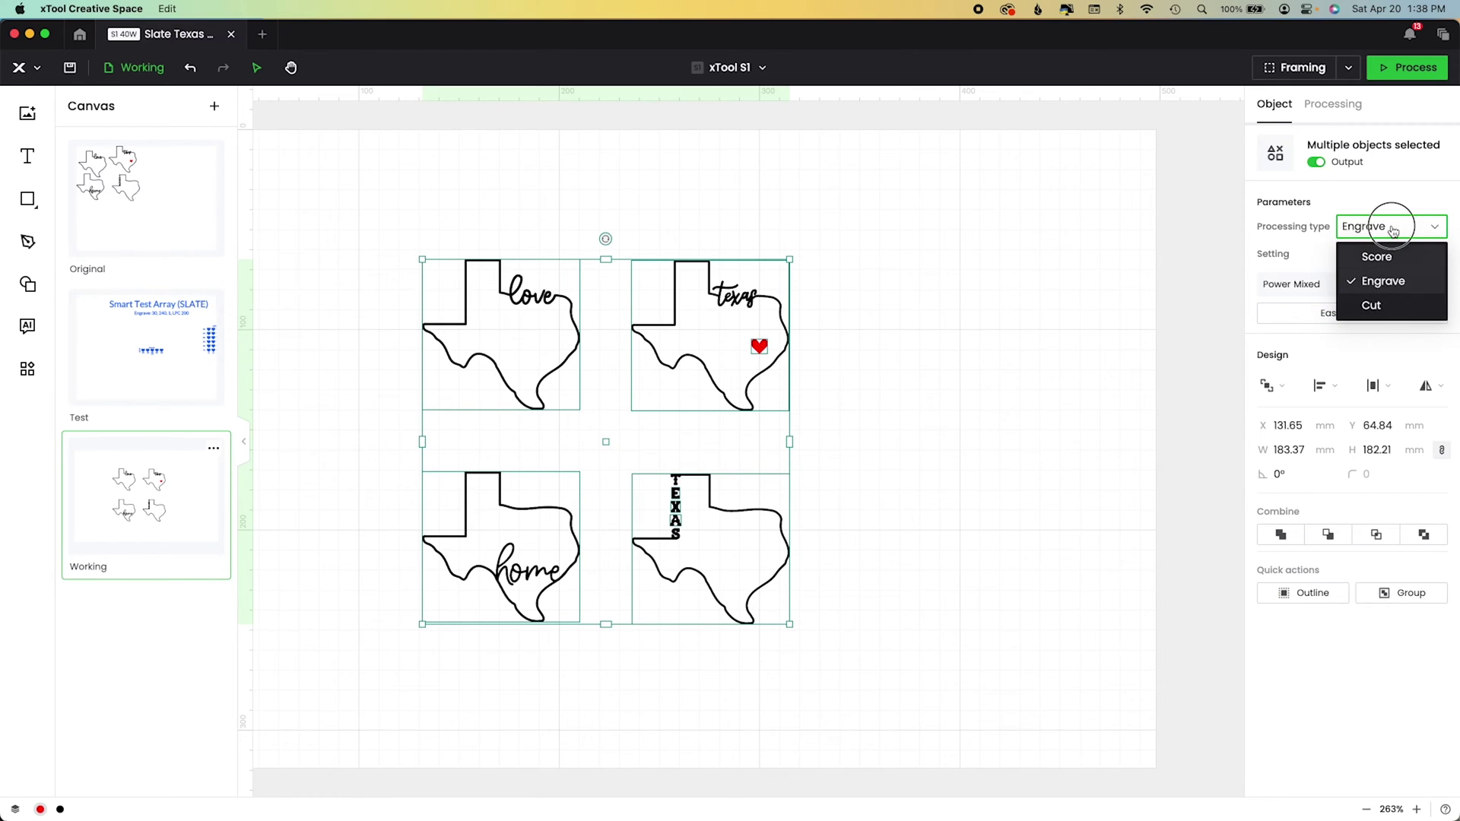
pyautogui.click(1373, 280)
pyautogui.click(1324, 314)
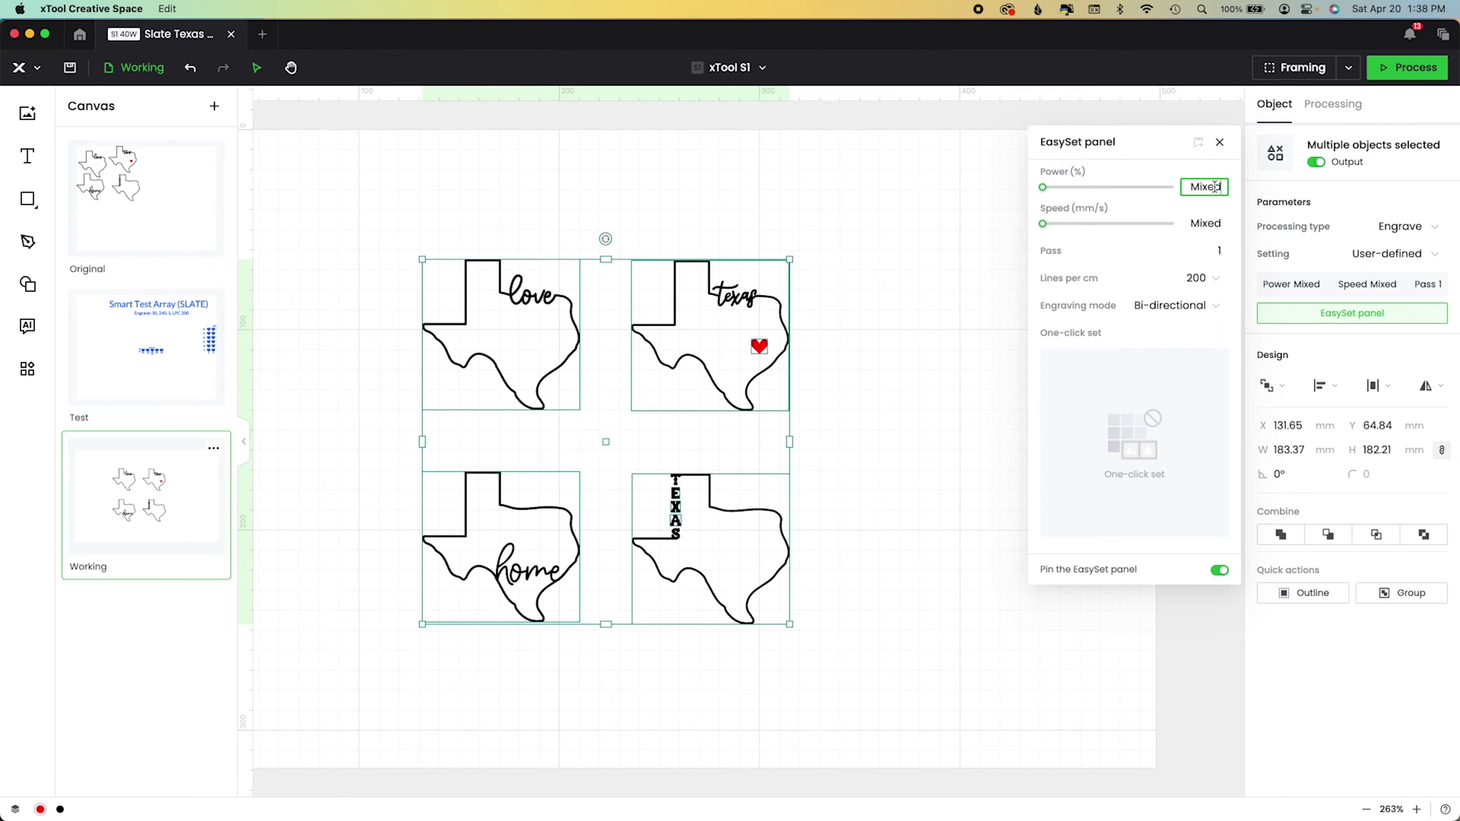
pyautogui.write('30')
pyautogui.press('Tab')
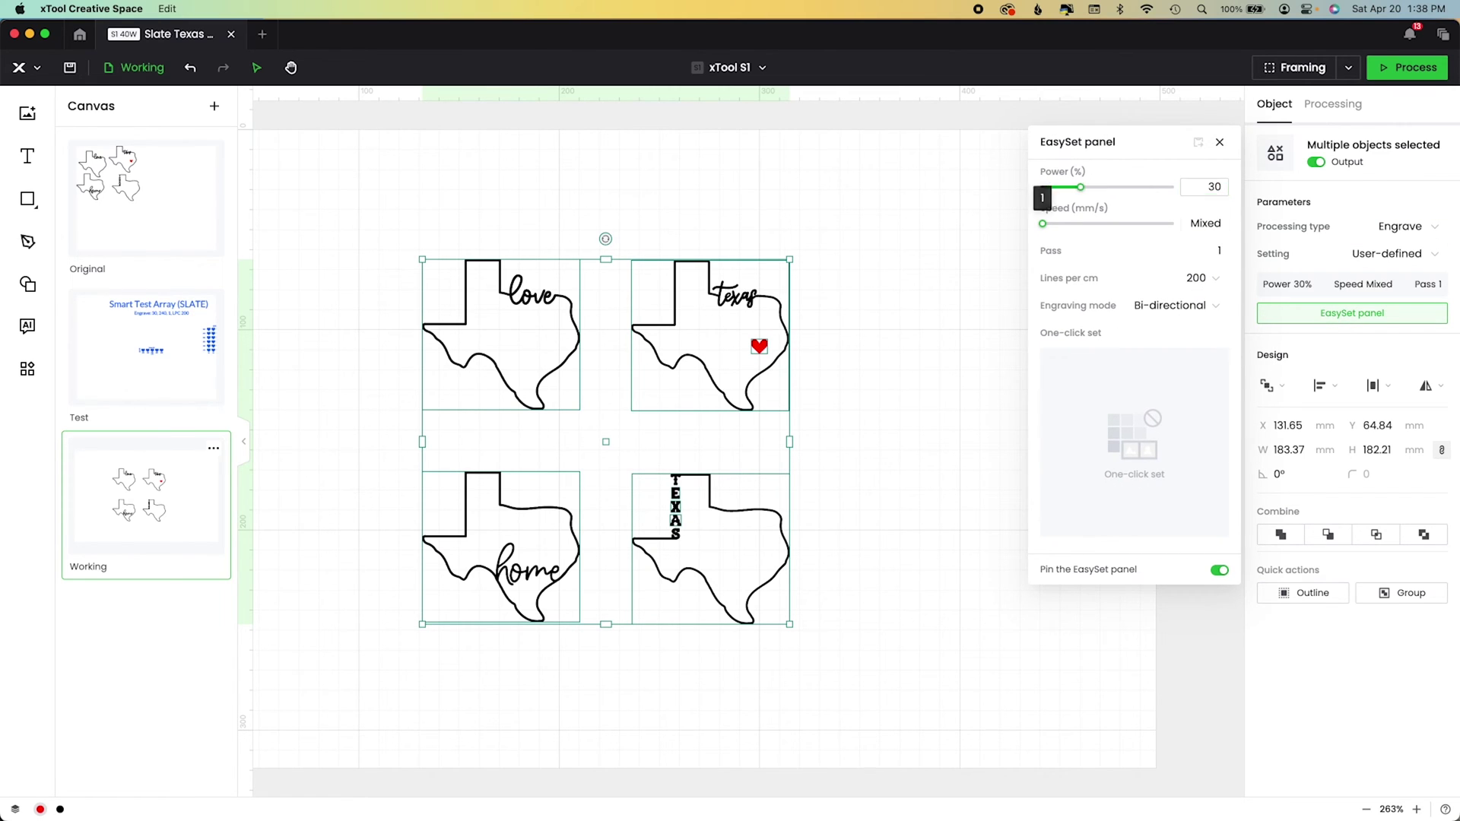
pyautogui.write('220')
pyautogui.press('Tab')
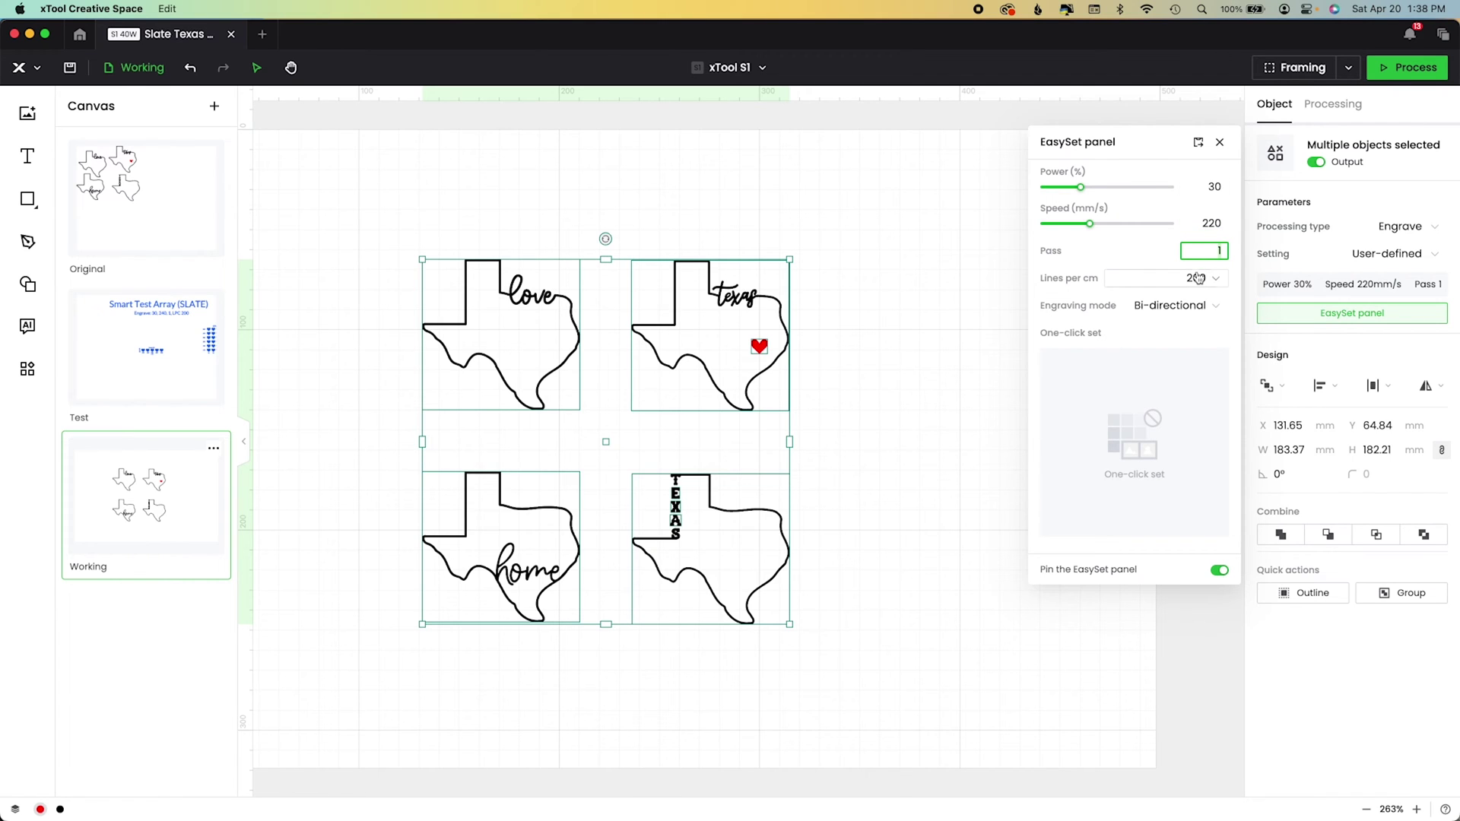
# Step: Set the engraving line density to 200 lines per cm and deselect the designs
pyautogui.click(1199, 279)
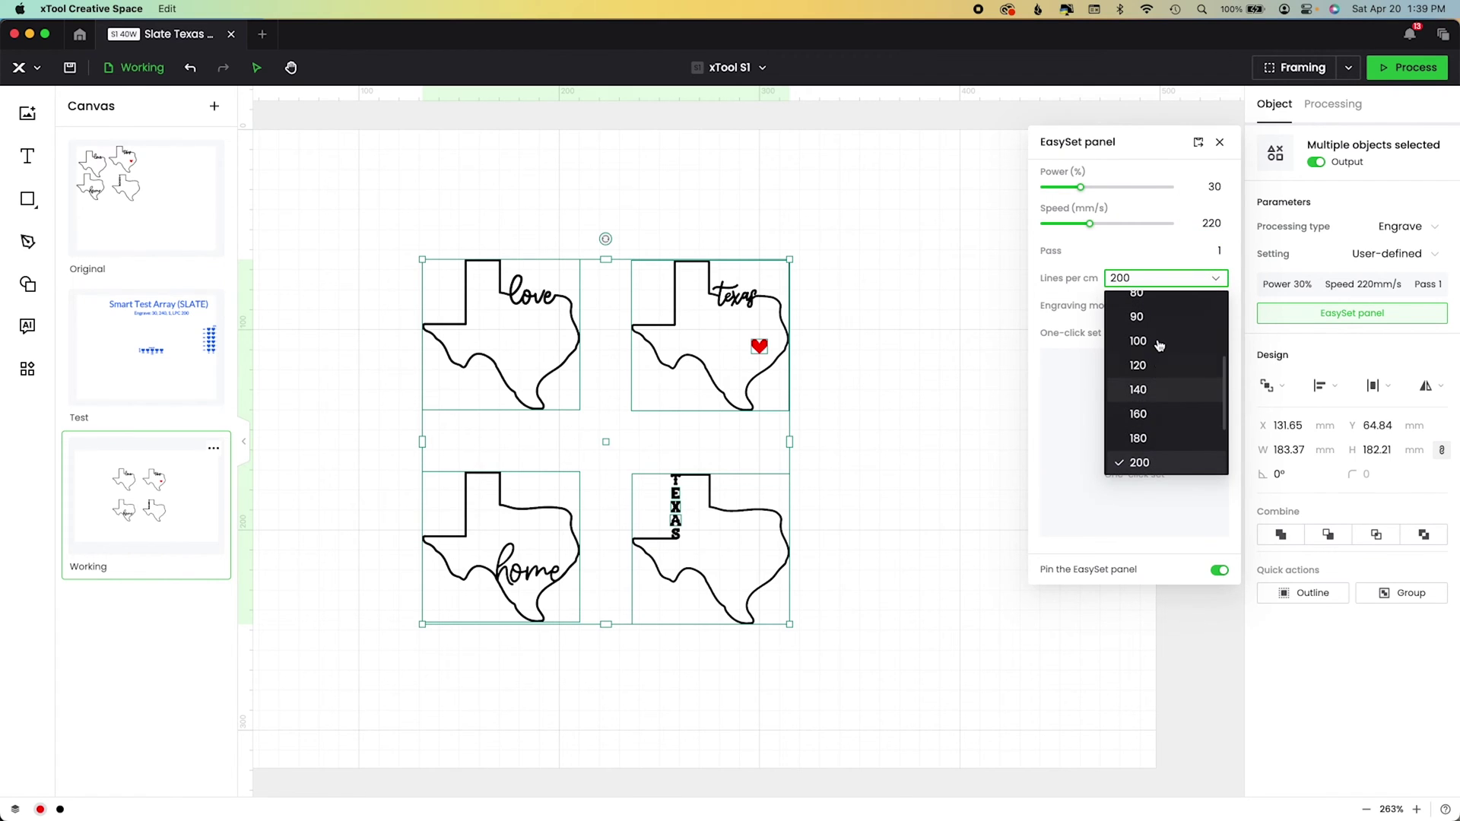
pyautogui.click(1158, 343)
pyautogui.click(1179, 283)
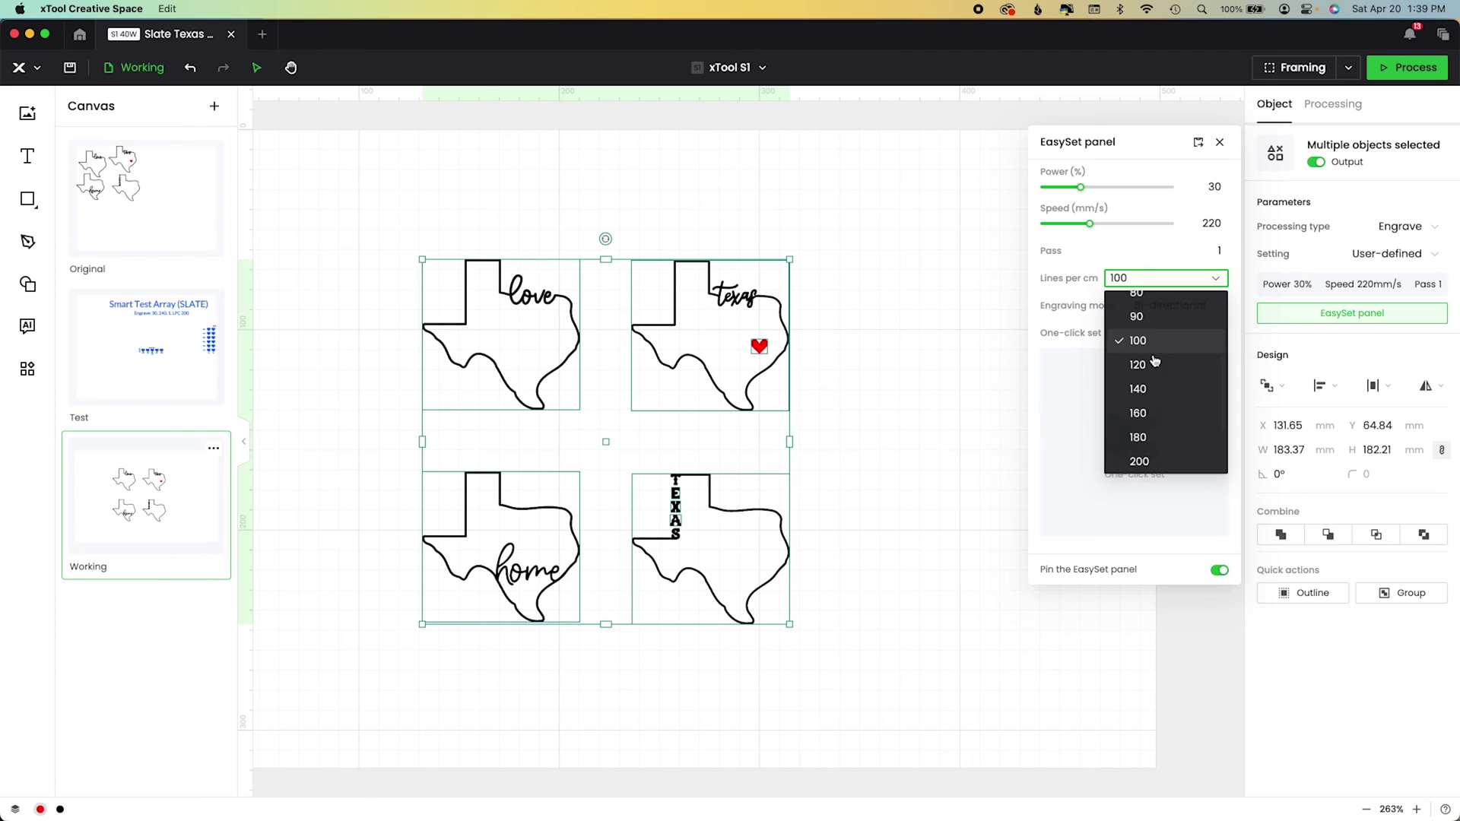
pyautogui.click(1141, 457)
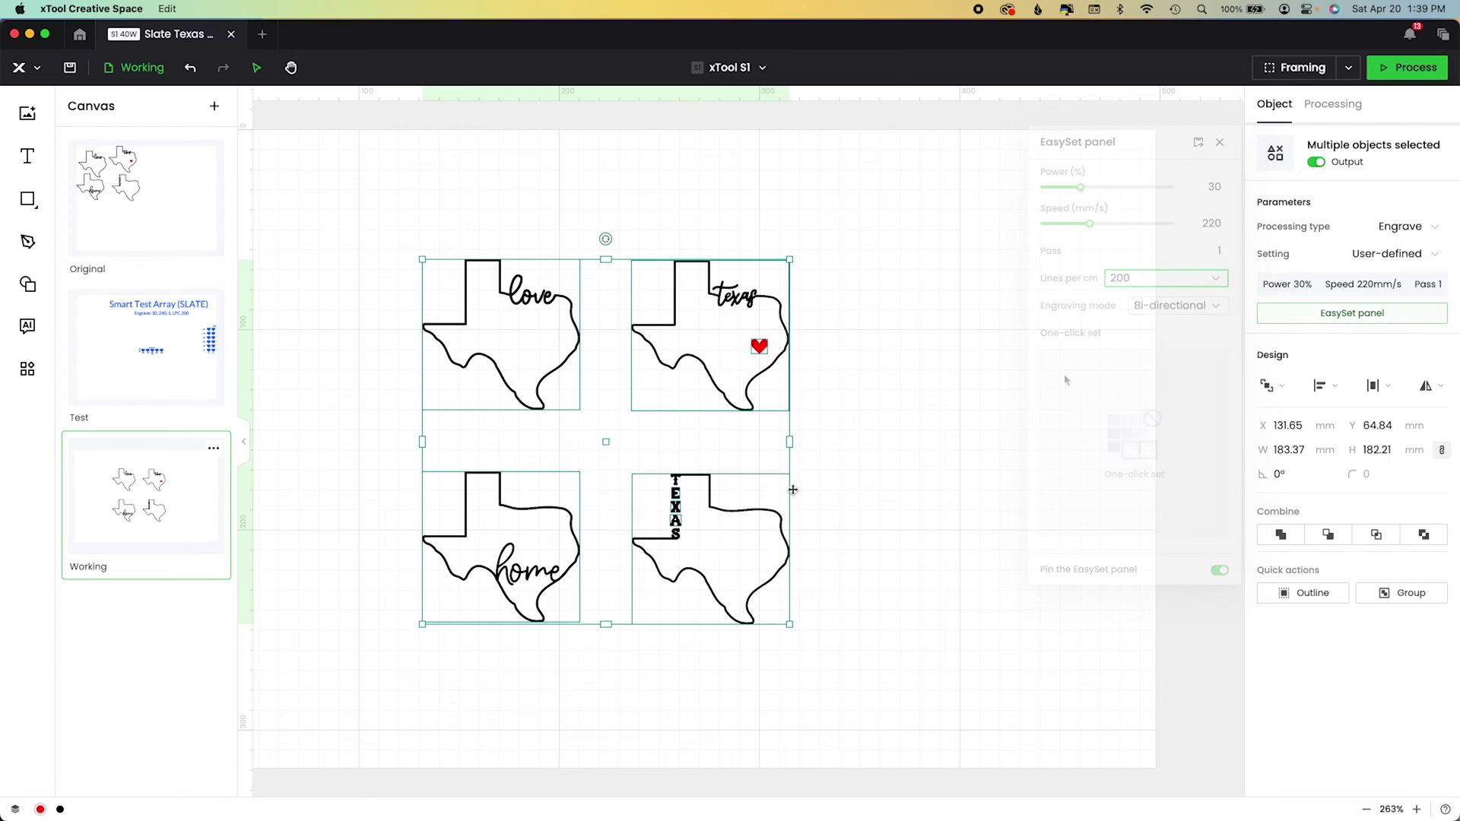
pyautogui.click(837, 375)
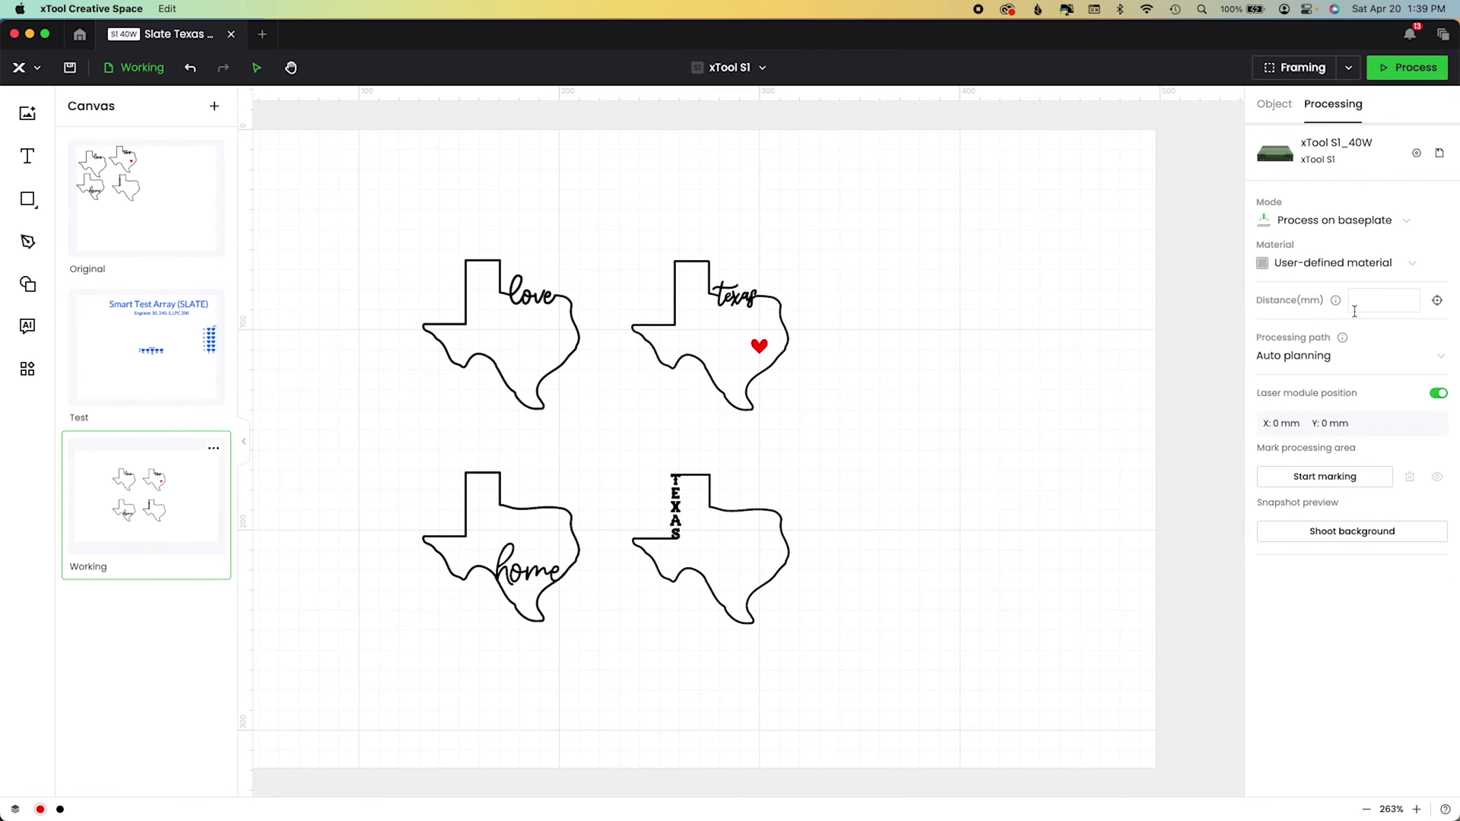
# Step: Auto-measure the processing distance to the slate, reading 1.506 in
pyautogui.click(1437, 303)
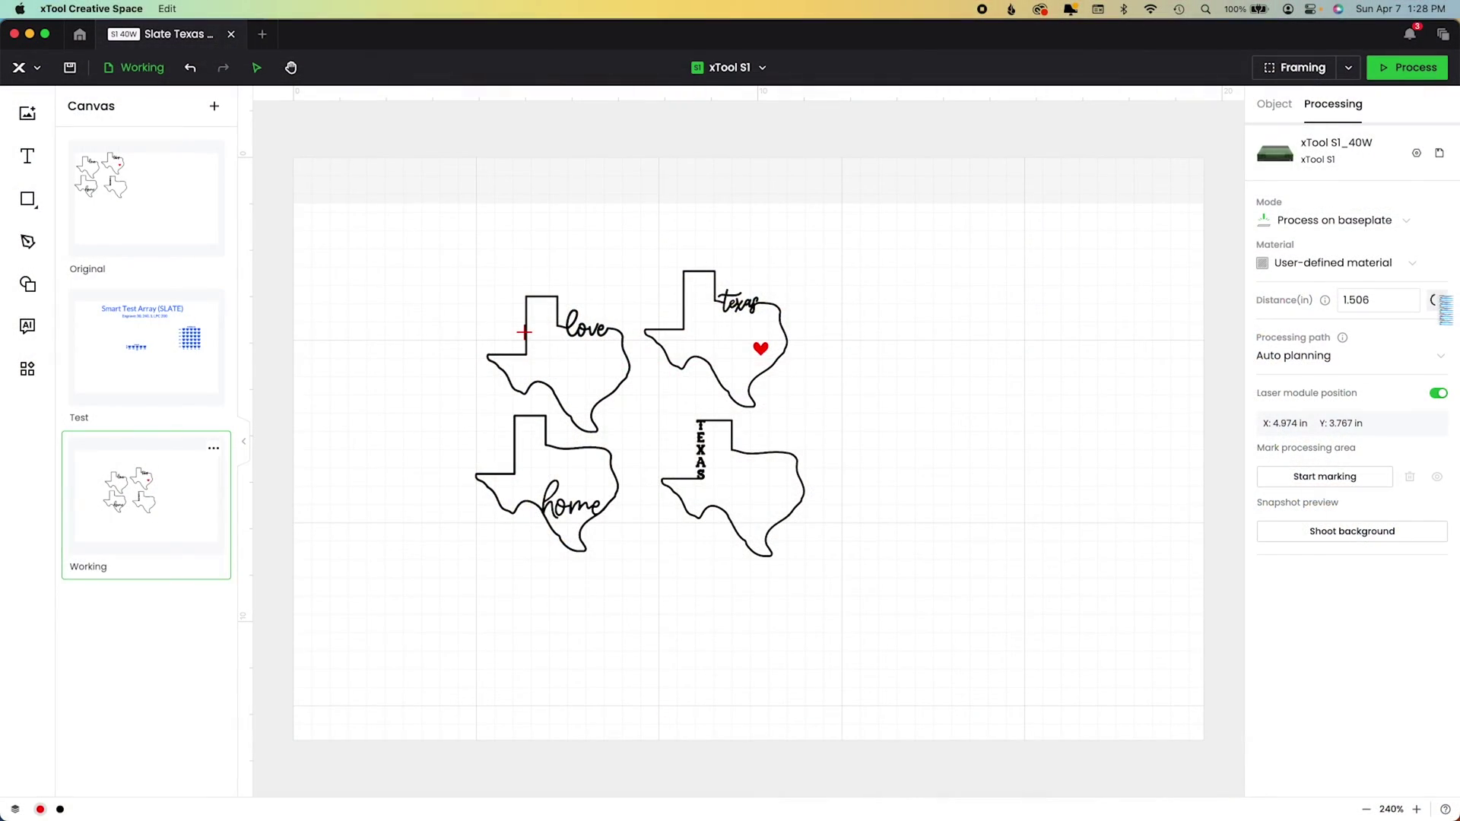
# Step: Mark four rectangle areas, two laser corner points each, in a two-by-two grid and confirm them
pyautogui.click(1288, 477)
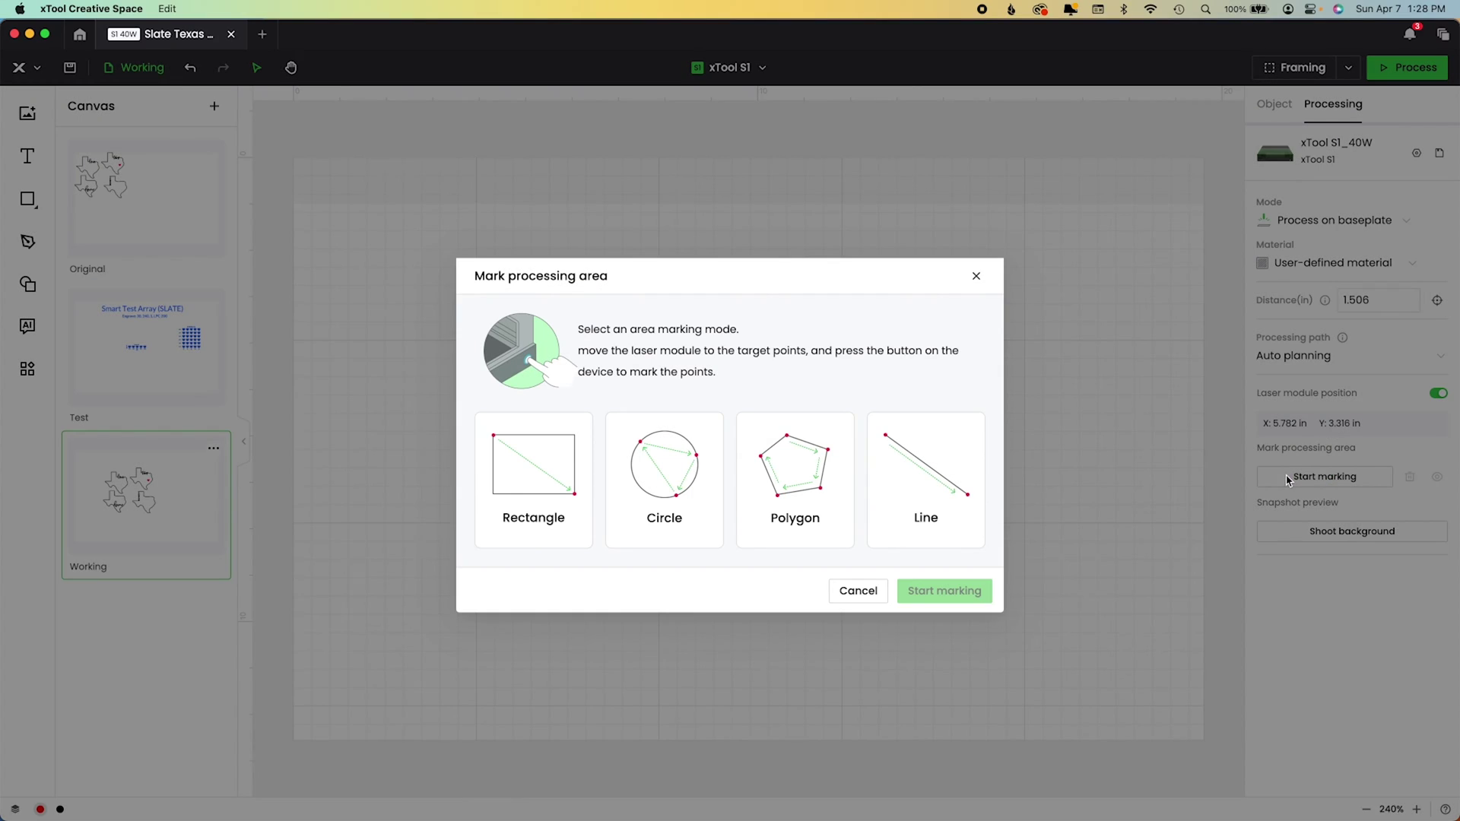
pyautogui.click(584, 484)
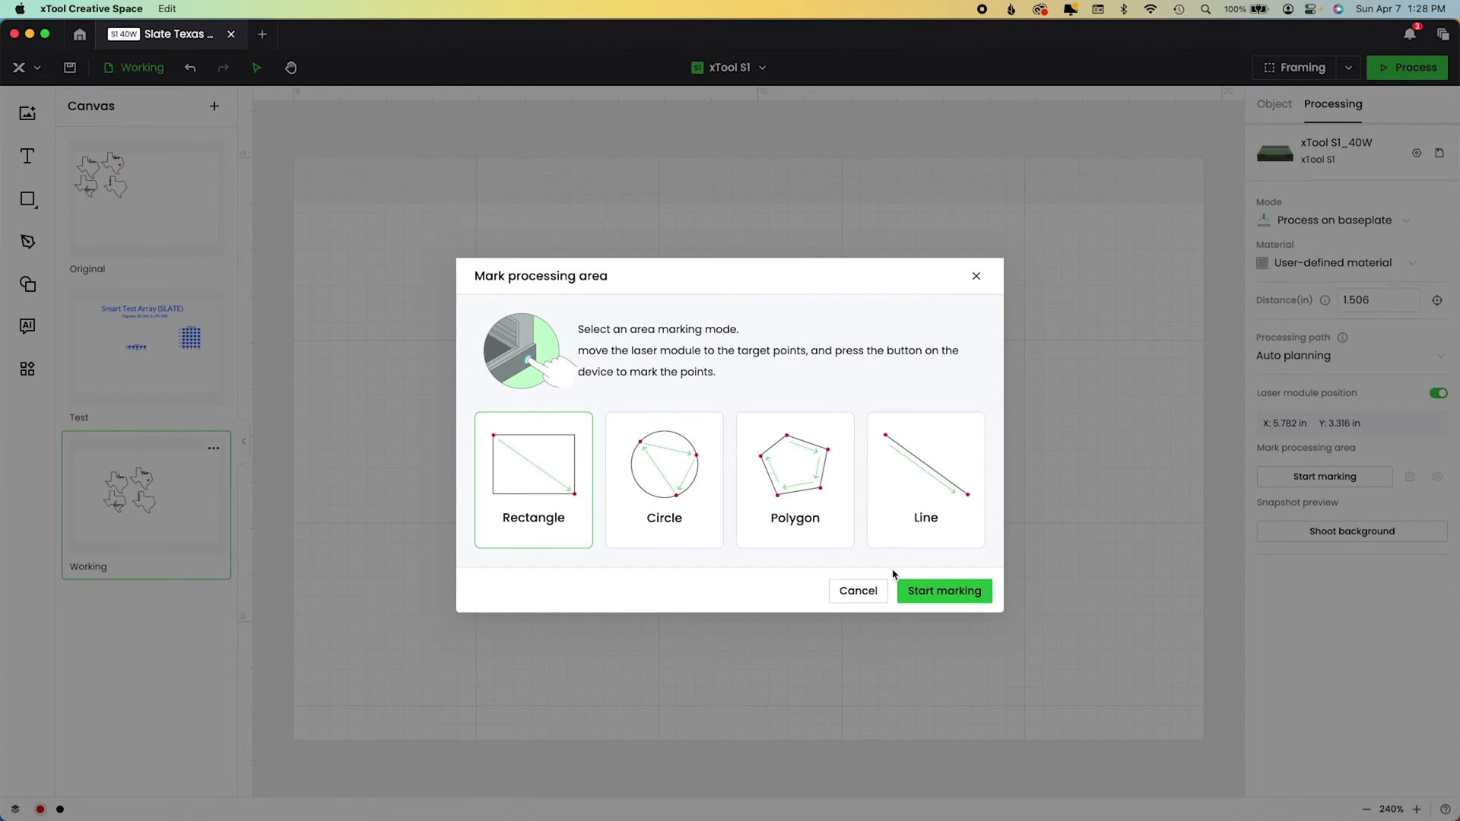
pyautogui.click(915, 588)
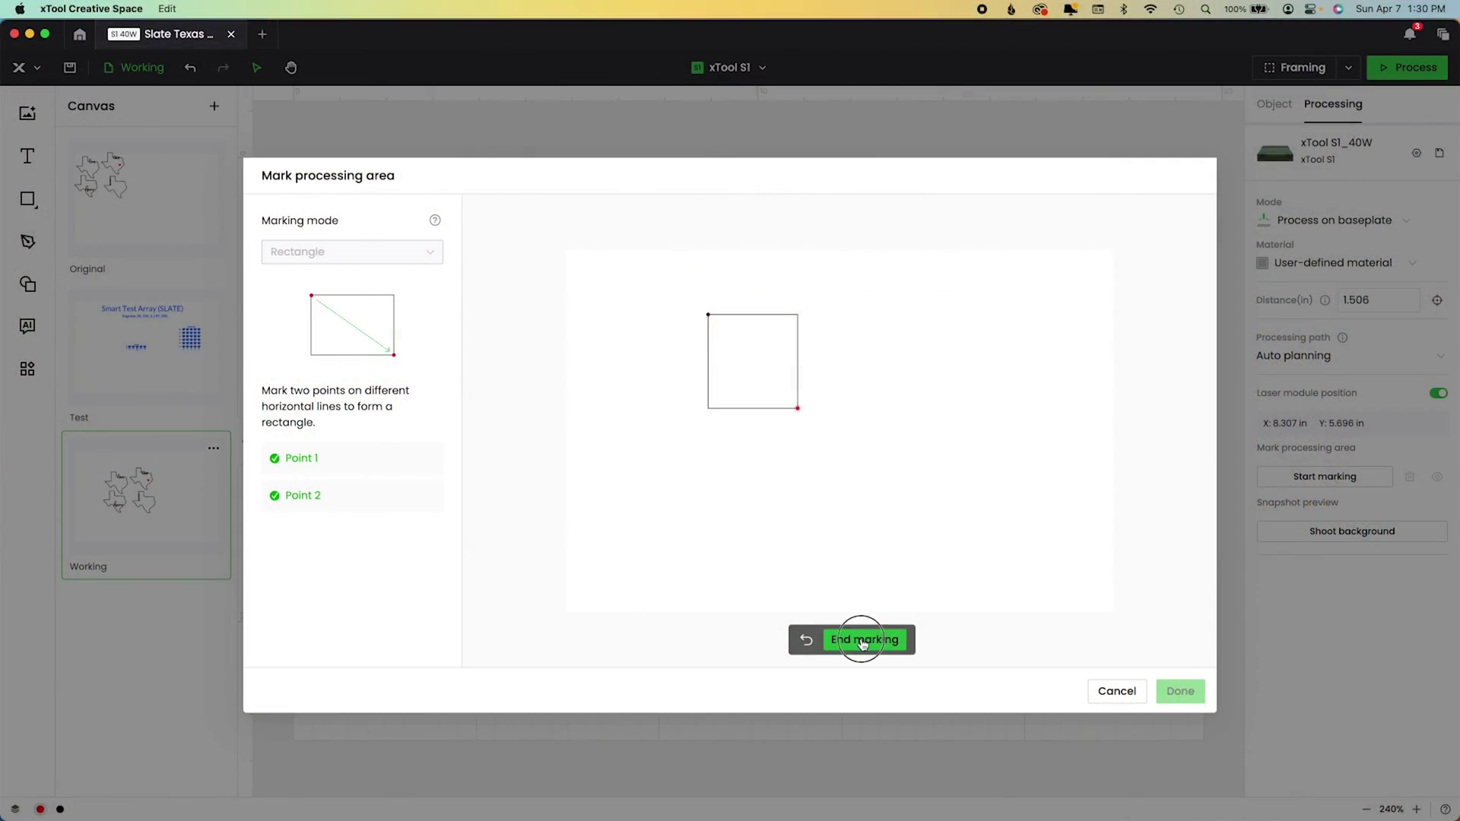
pyautogui.click(863, 641)
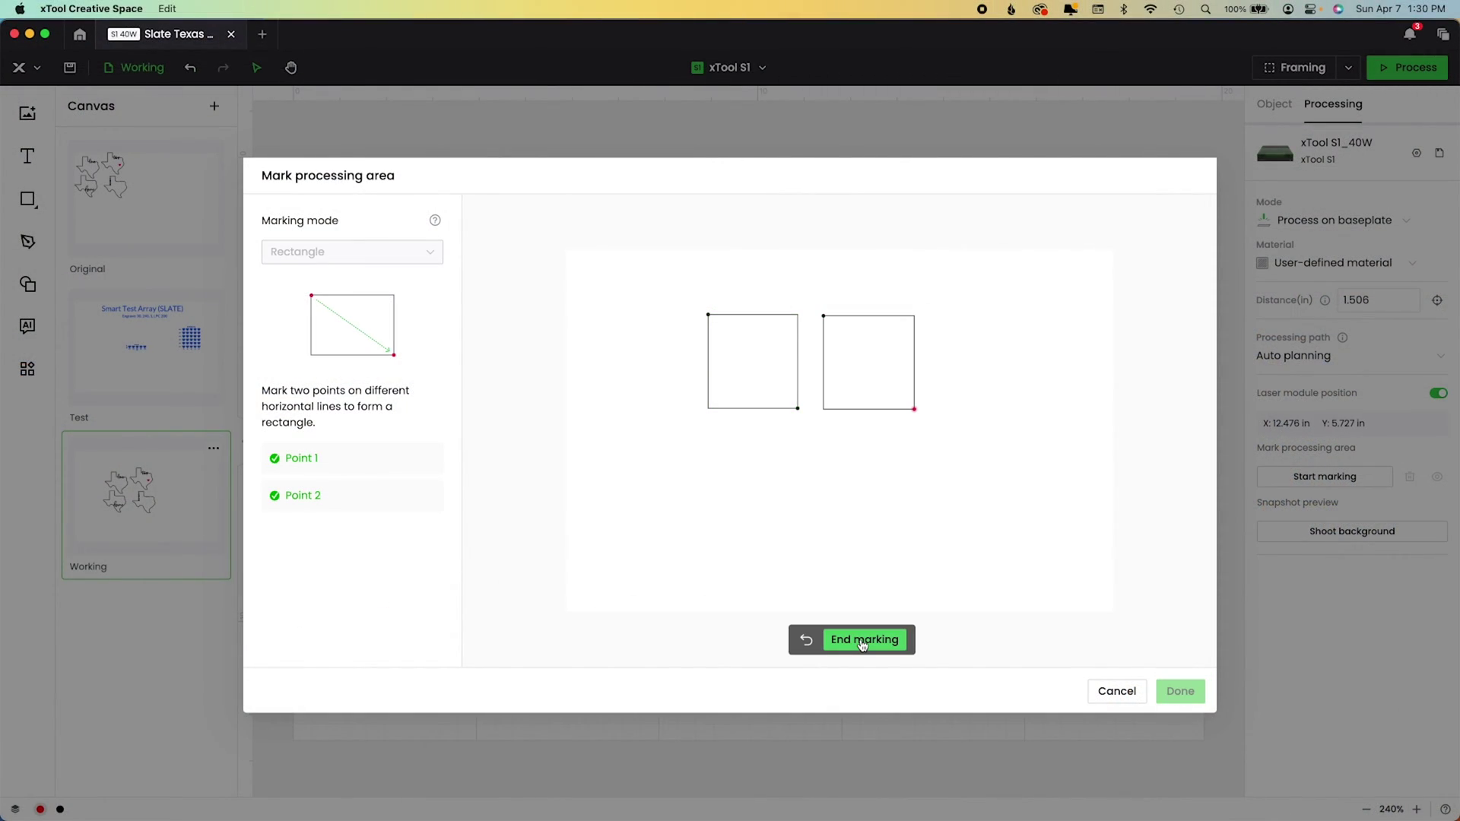
pyautogui.click(862, 641)
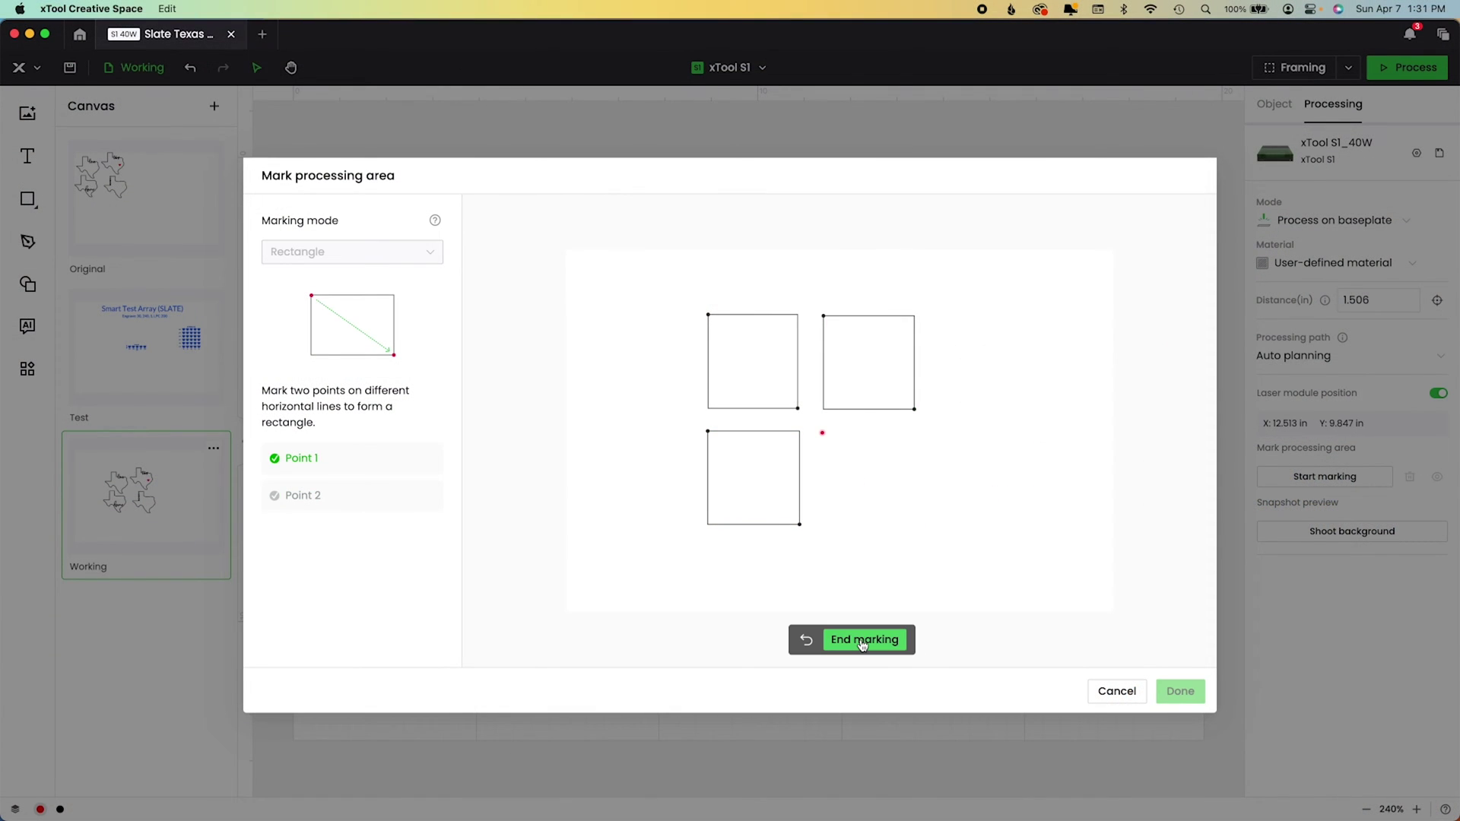
pyautogui.click(862, 641)
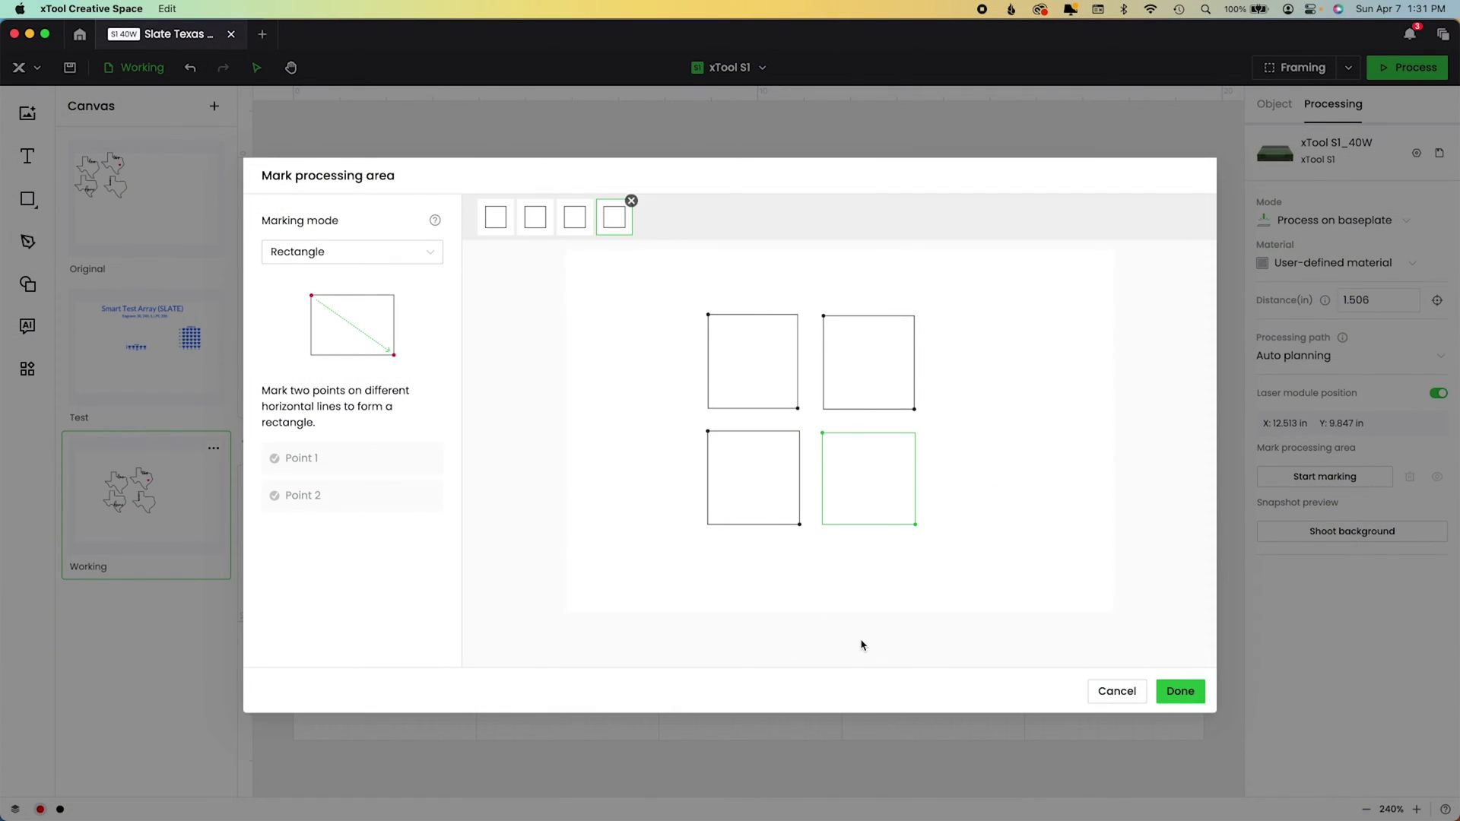
pyautogui.click(1190, 695)
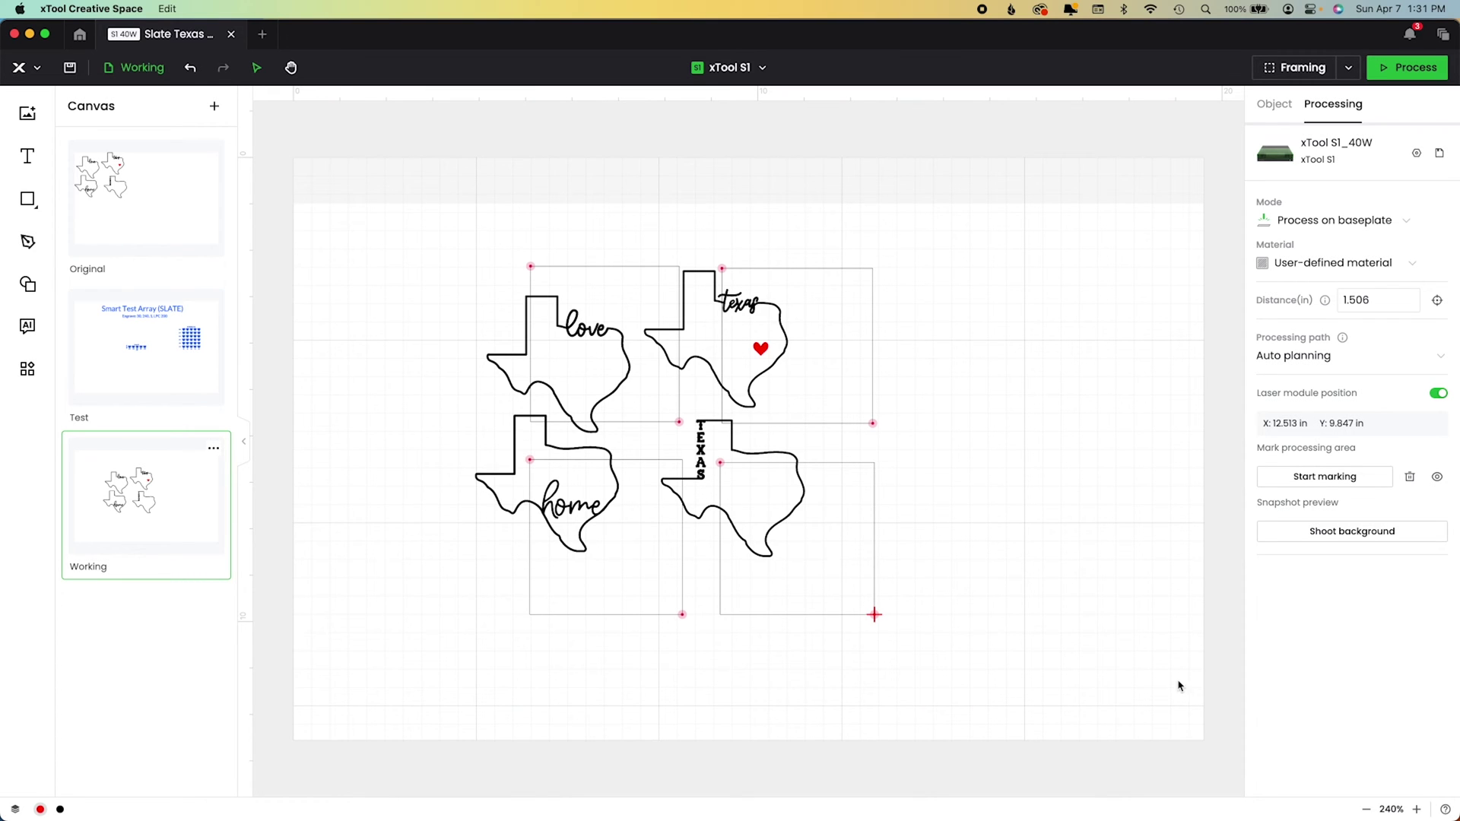
# Step: Move the heart, love, TEXAS and home designs into the upper-right, upper-left, lower-right and lower-left boxes
pyautogui.moveTo(689, 229); pyautogui.dragTo(843, 356)
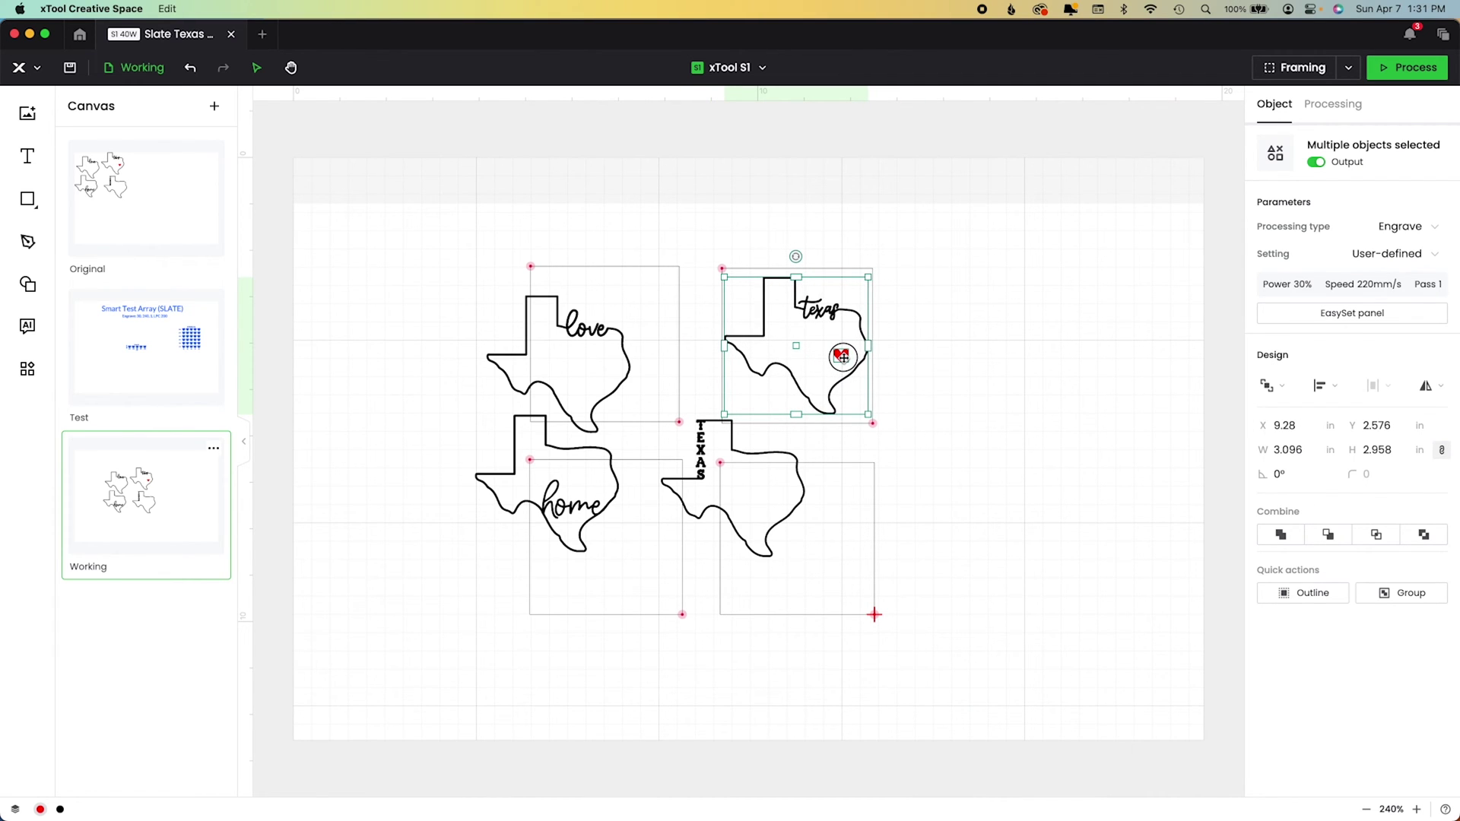
pyautogui.moveTo(842, 357); pyautogui.dragTo(843, 357)
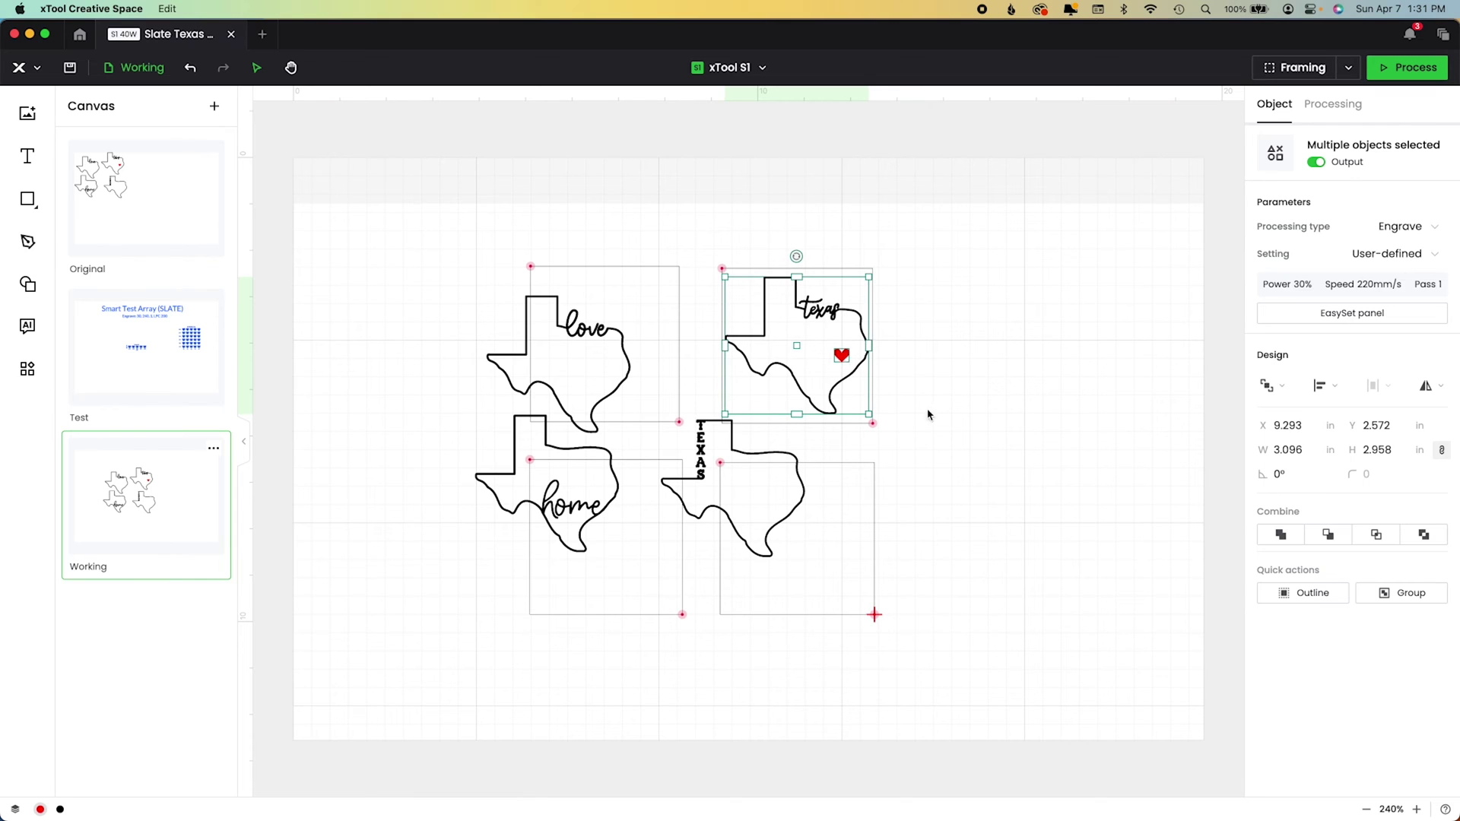
pyautogui.moveTo(592, 347); pyautogui.dragTo(639, 326)
pyautogui.moveTo(770, 493); pyautogui.dragTo(835, 546)
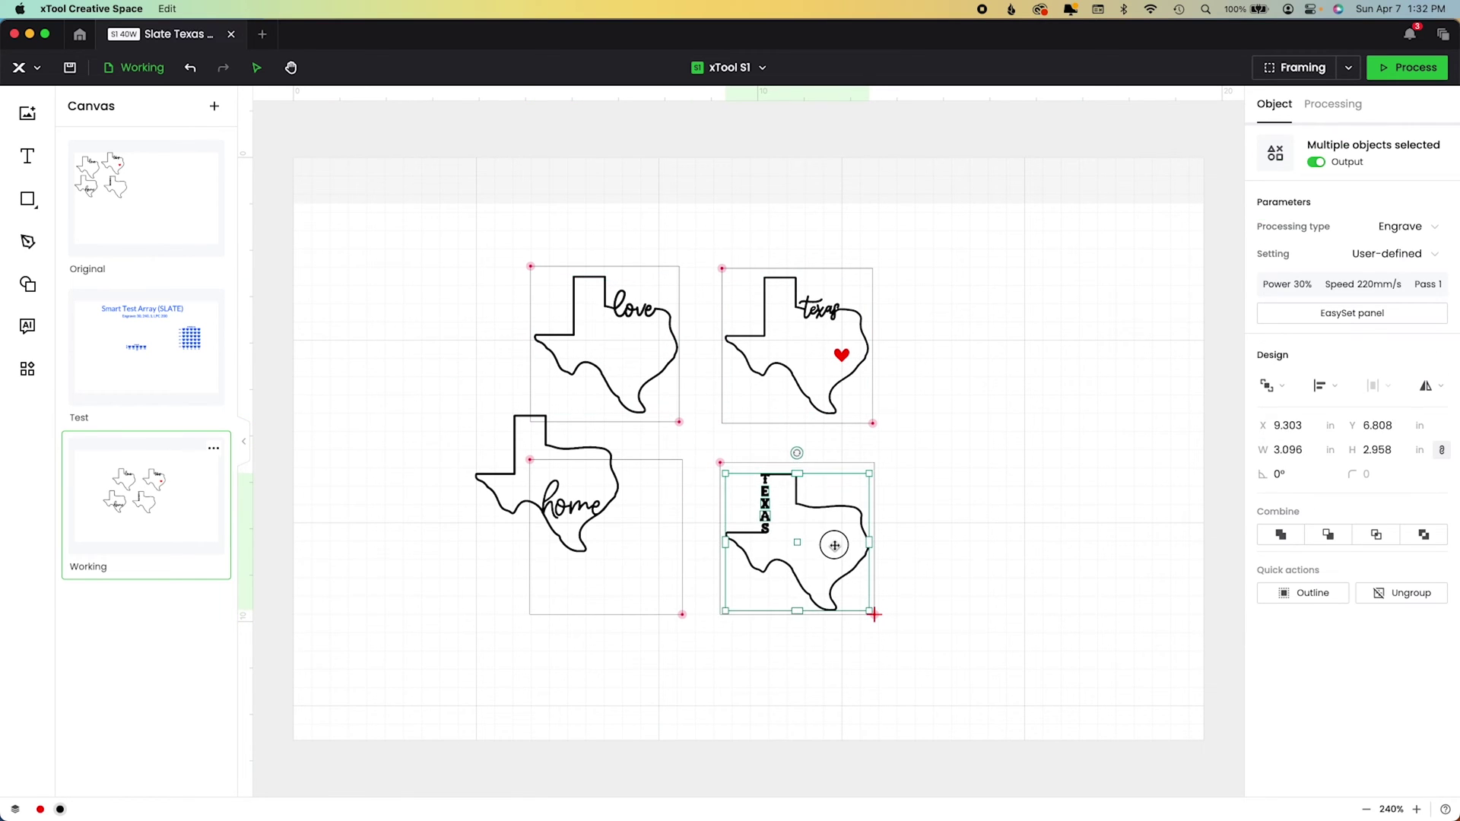
pyautogui.moveTo(578, 510); pyautogui.dragTo(637, 564)
pyautogui.click(668, 692)
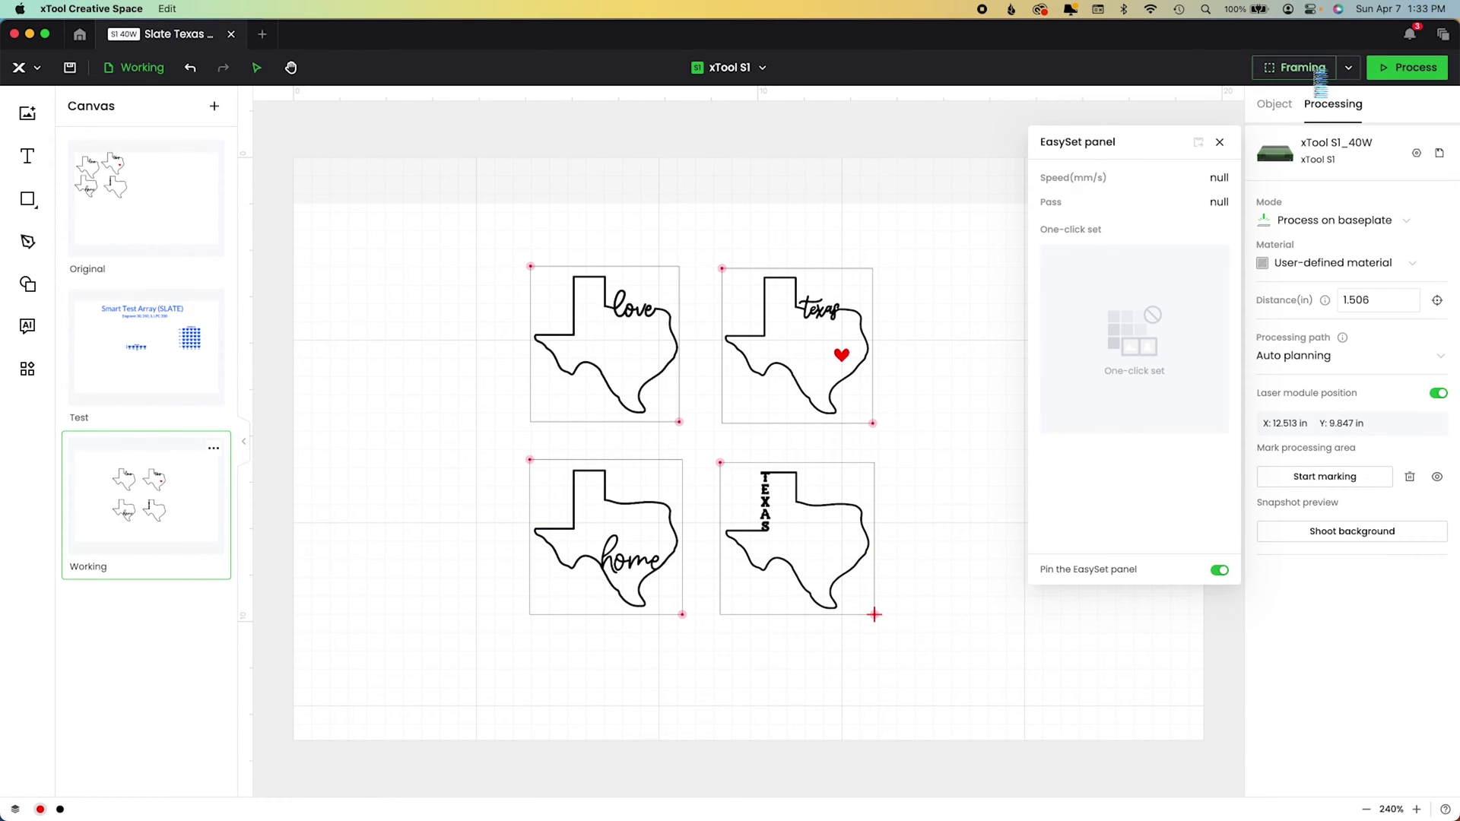
# Step: Run Framing to trace the job outline on the slate
pyautogui.click(1321, 73)
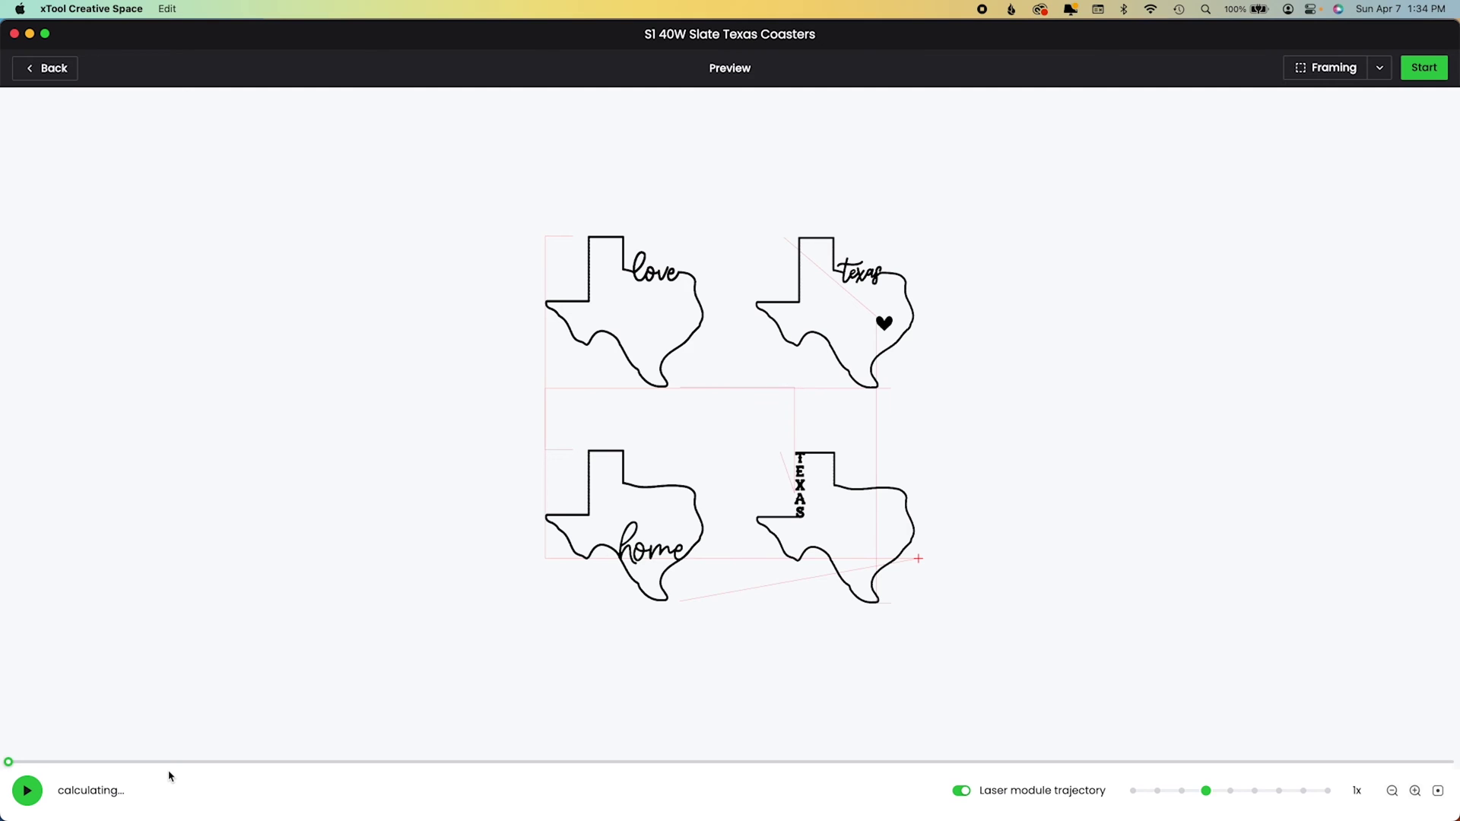
# Step: Scrub the preview slider to the end and back, revealing the 34min time estimate
pyautogui.moveTo(120, 771); pyautogui.dragTo(1453, 762)
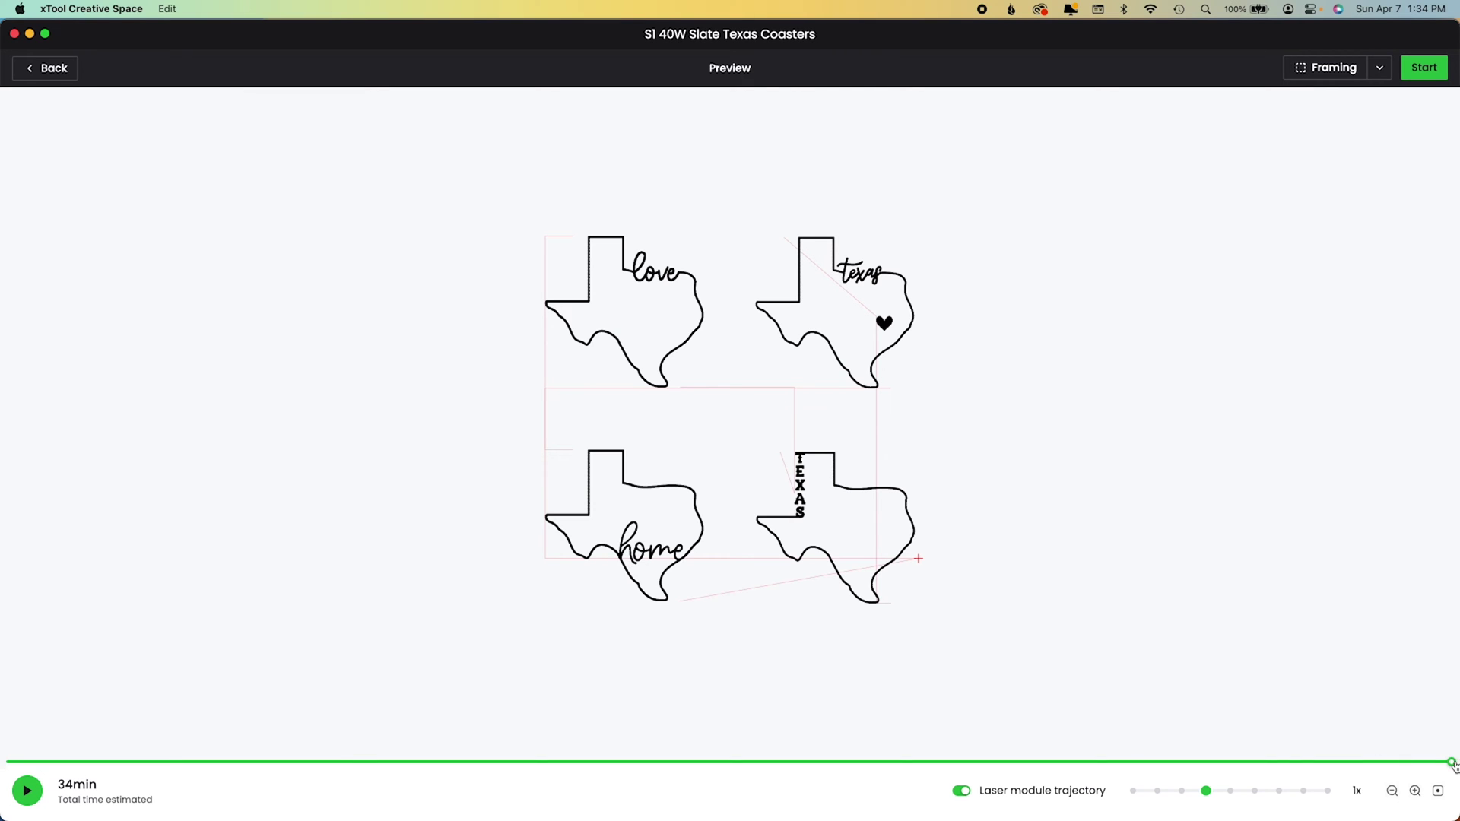
pyautogui.moveTo(1340, 775)
pyautogui.mouseDown()
pyautogui.moveTo(1075, 805)
pyautogui.moveTo(490, 773)
pyautogui.moveTo(3, 778)
pyautogui.mouseUp()
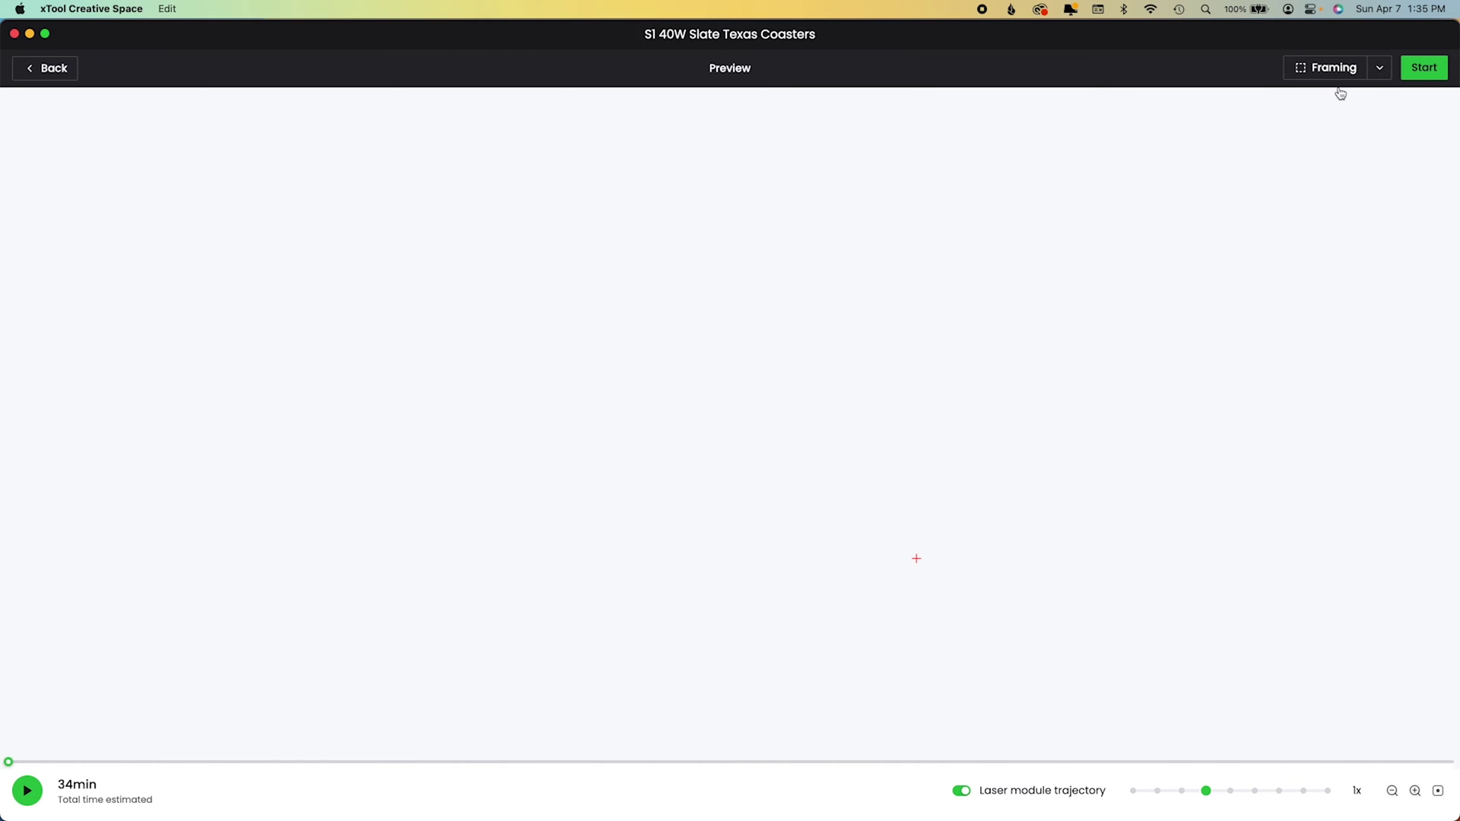
# Step: Start the four-coaster Texas job on the laser and return to the canvas when finished
pyautogui.click(1424, 74)
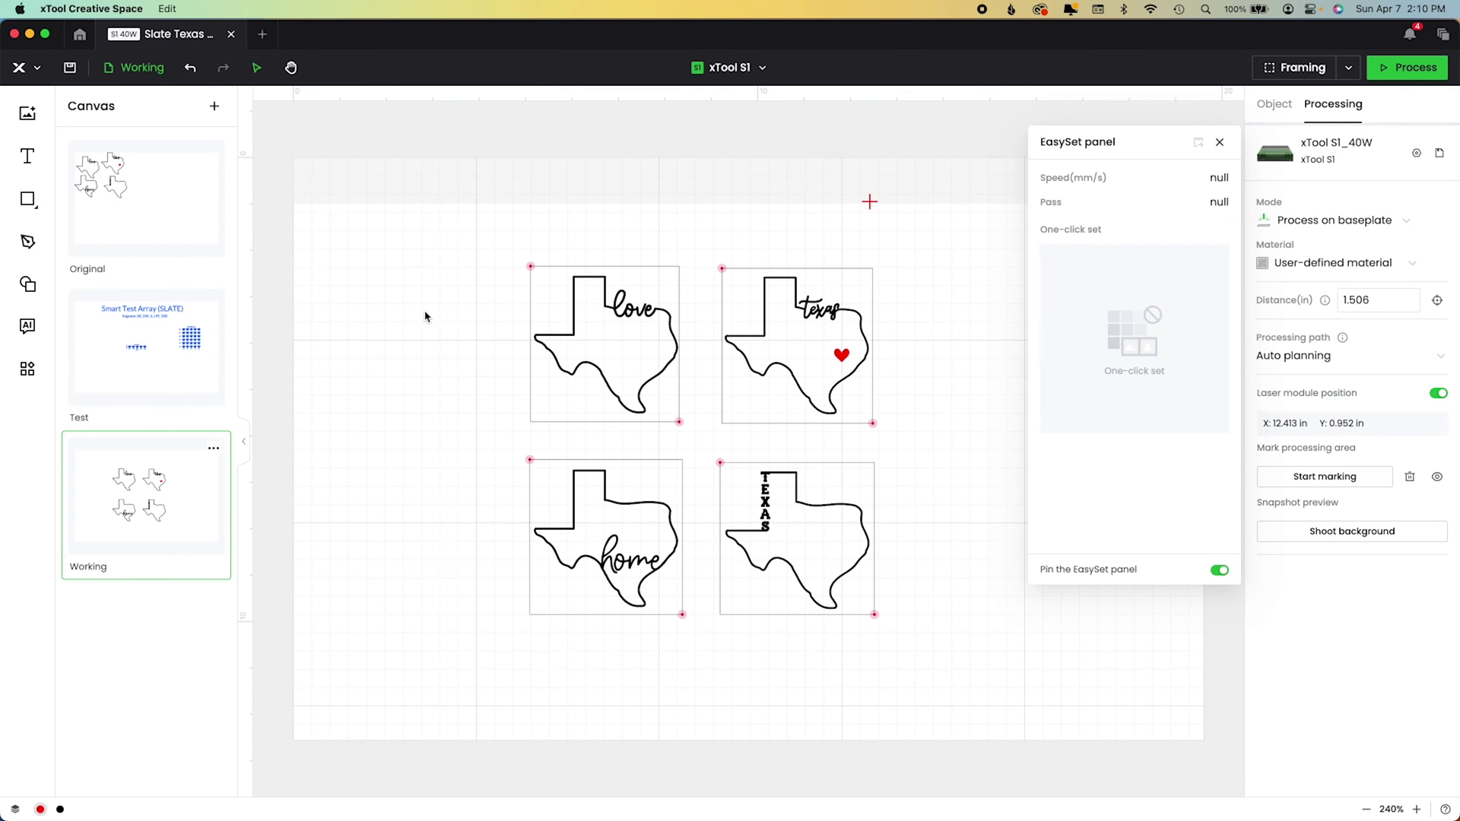
# Step: Dismiss the EasySet panel and save the Texas coaster project
pyautogui.click(1220, 143)
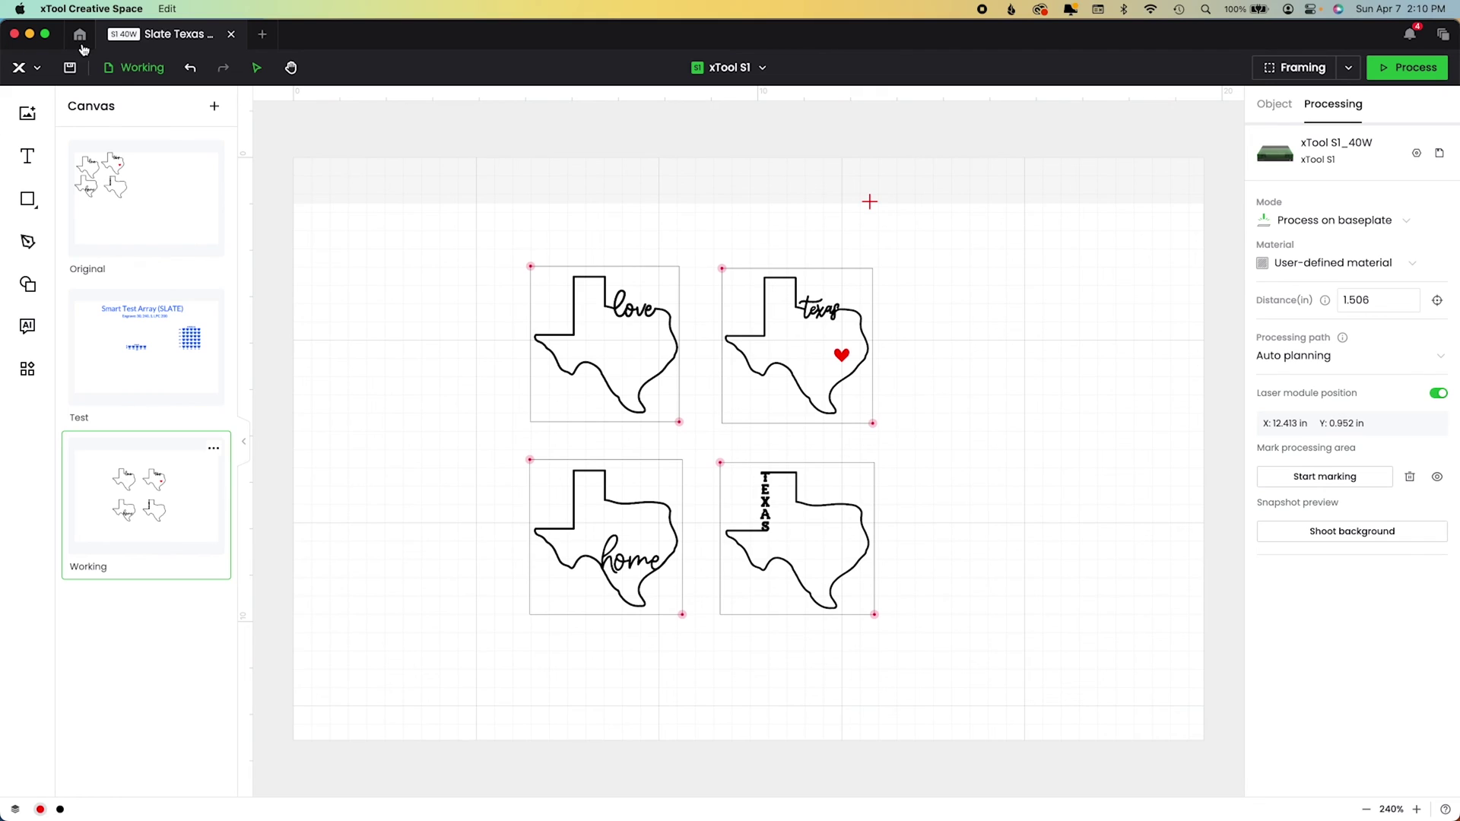
pyautogui.click(68, 69)
# Step: Add a left-aligned note 'ENG: 30 220 1 200 LPC' right of the coasters, set to Engrave with output off
pyautogui.press('t')
pyautogui.click(982, 309)
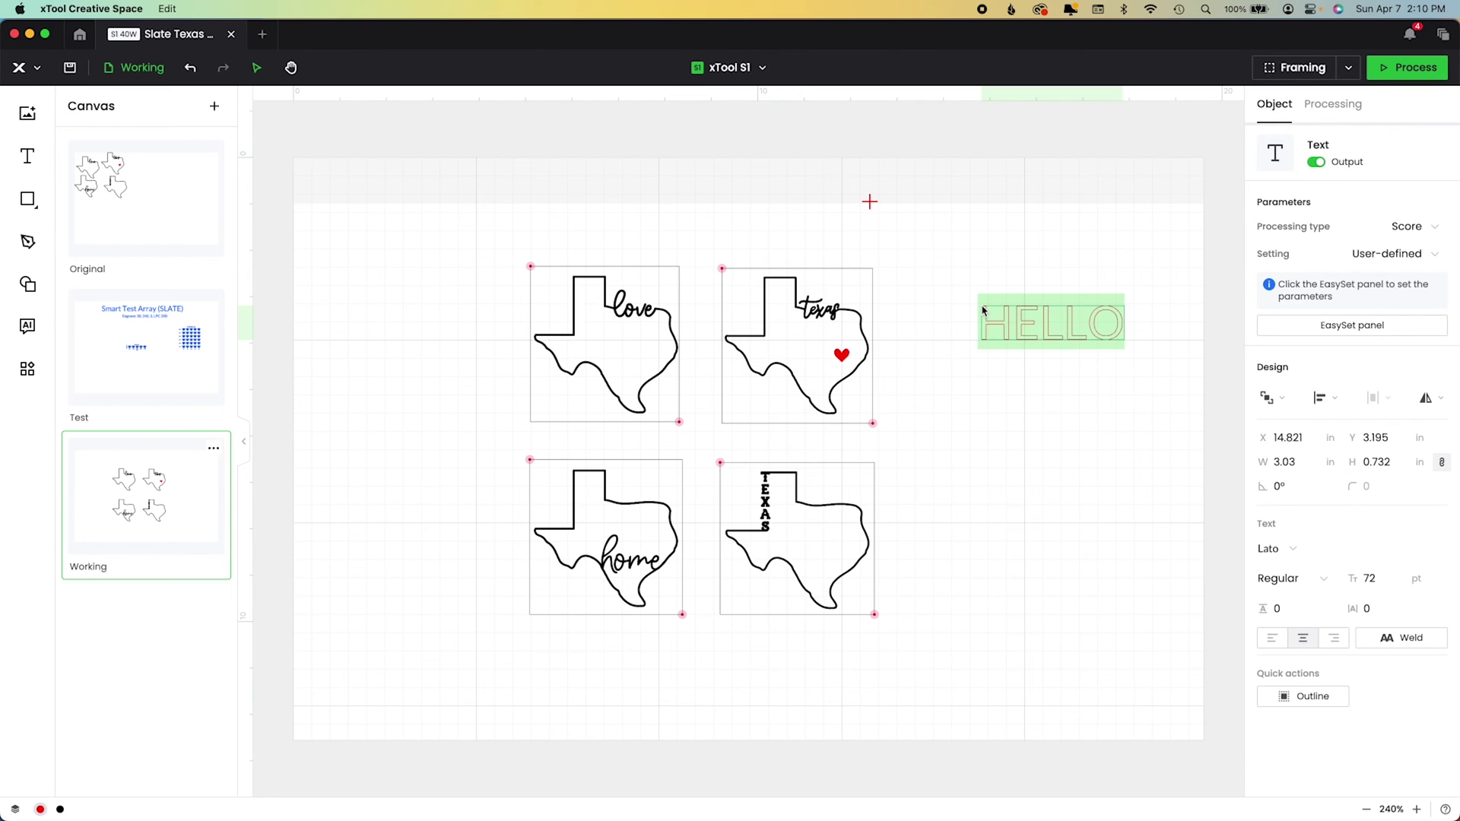
pyautogui.write('ENG: 30')
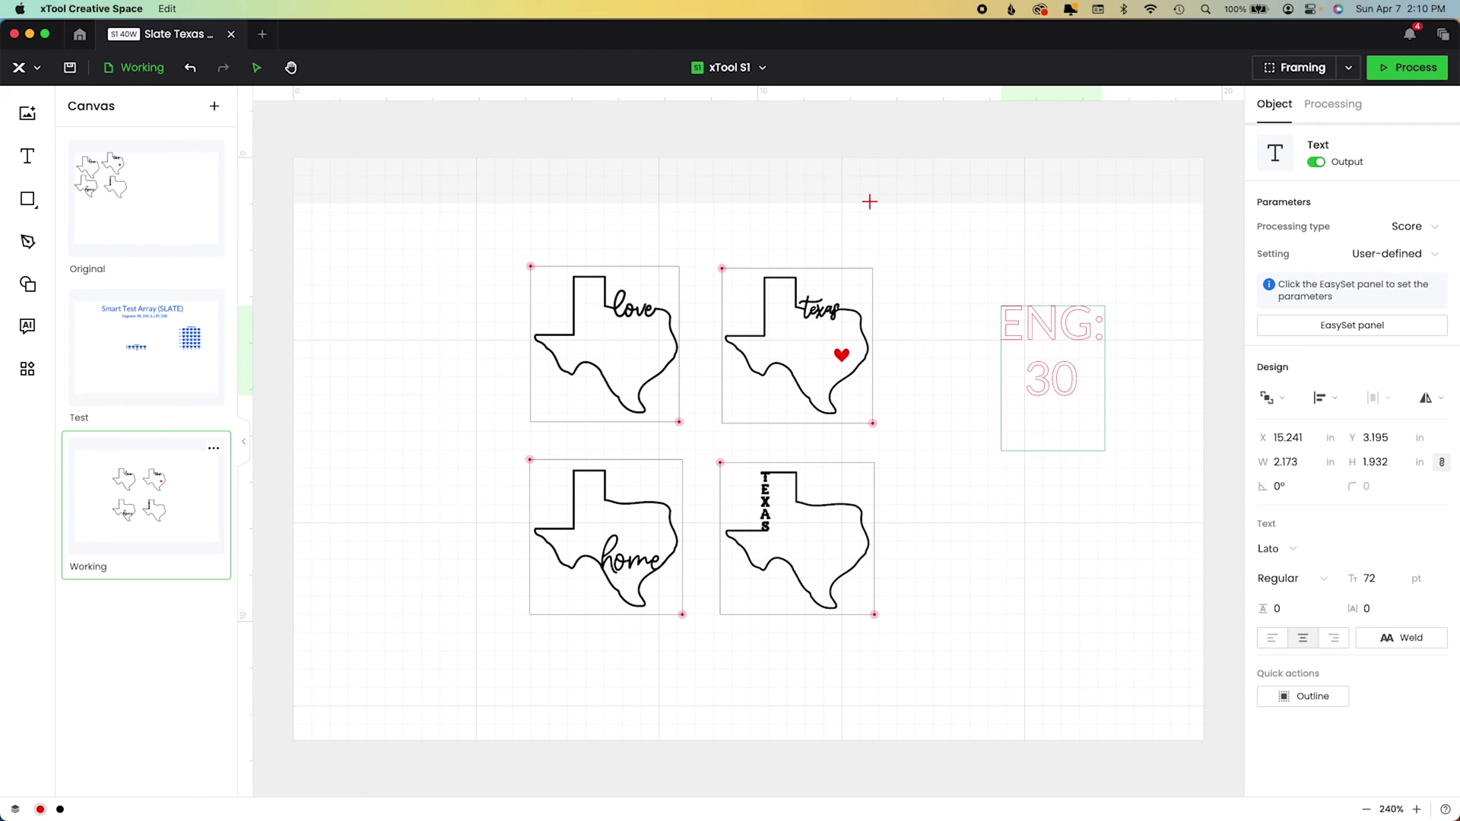
pyautogui.write(' 220 1 200 LPC')
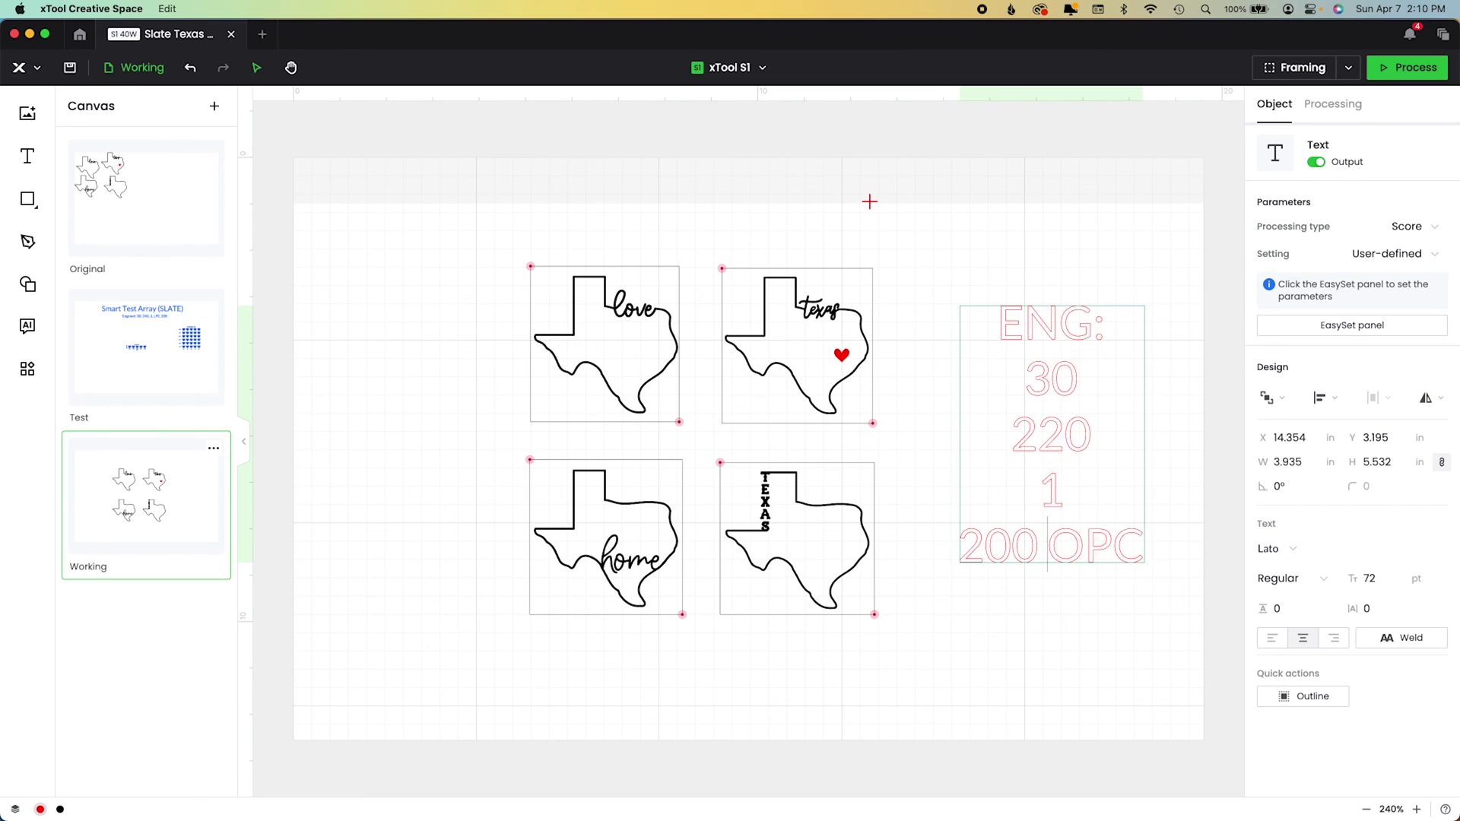
pyautogui.click(1392, 226)
pyautogui.click(1382, 279)
pyautogui.click(1316, 162)
pyautogui.click(1272, 638)
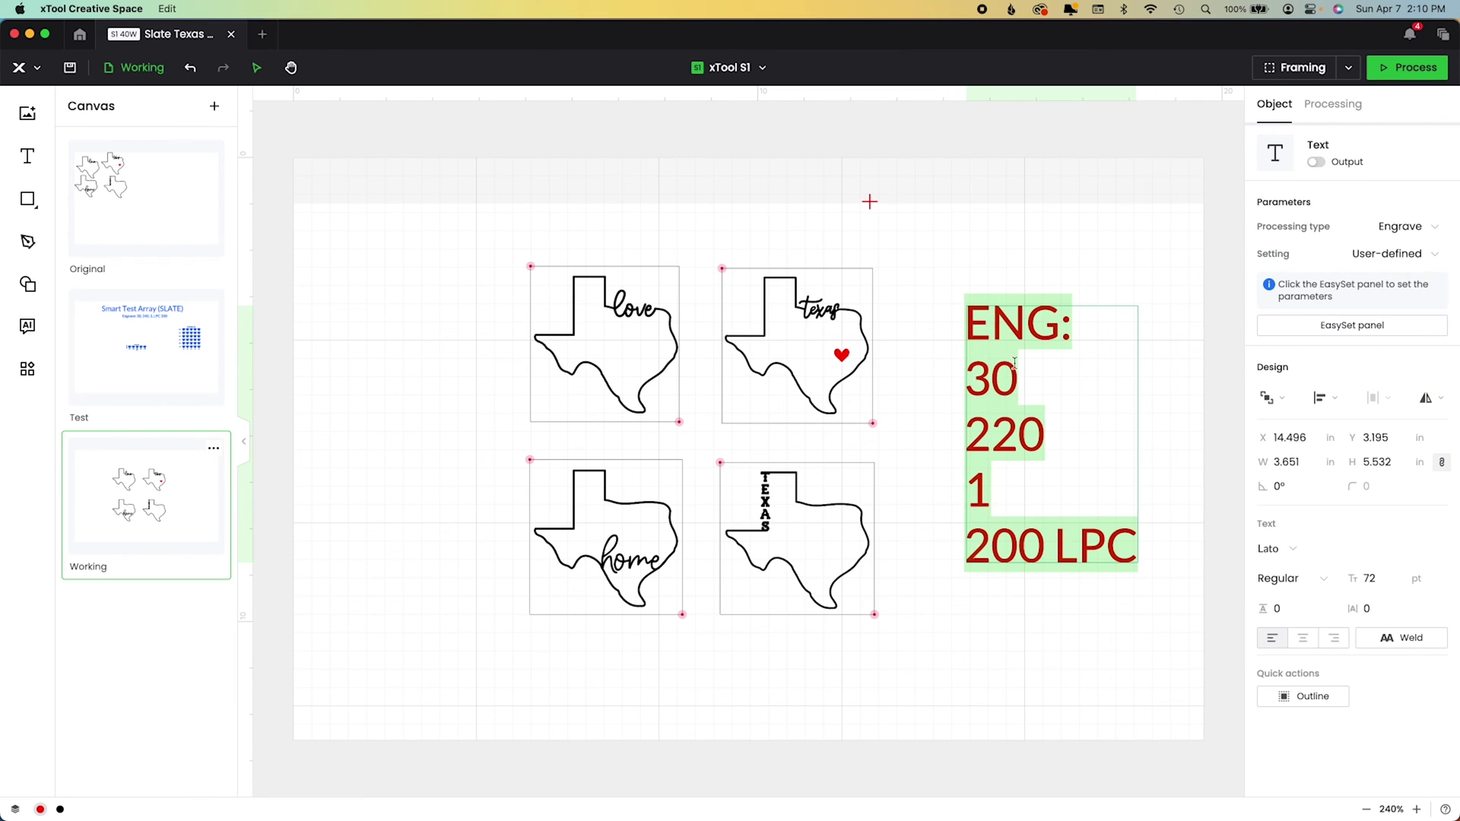
# Step: Label the note's values by inserting 'P' before 30 and 'SP' before 220
pyautogui.click(967, 378)
pyautogui.write('P')
pyautogui.click(991, 434)
pyautogui.click(966, 433)
pyautogui.write('SP')
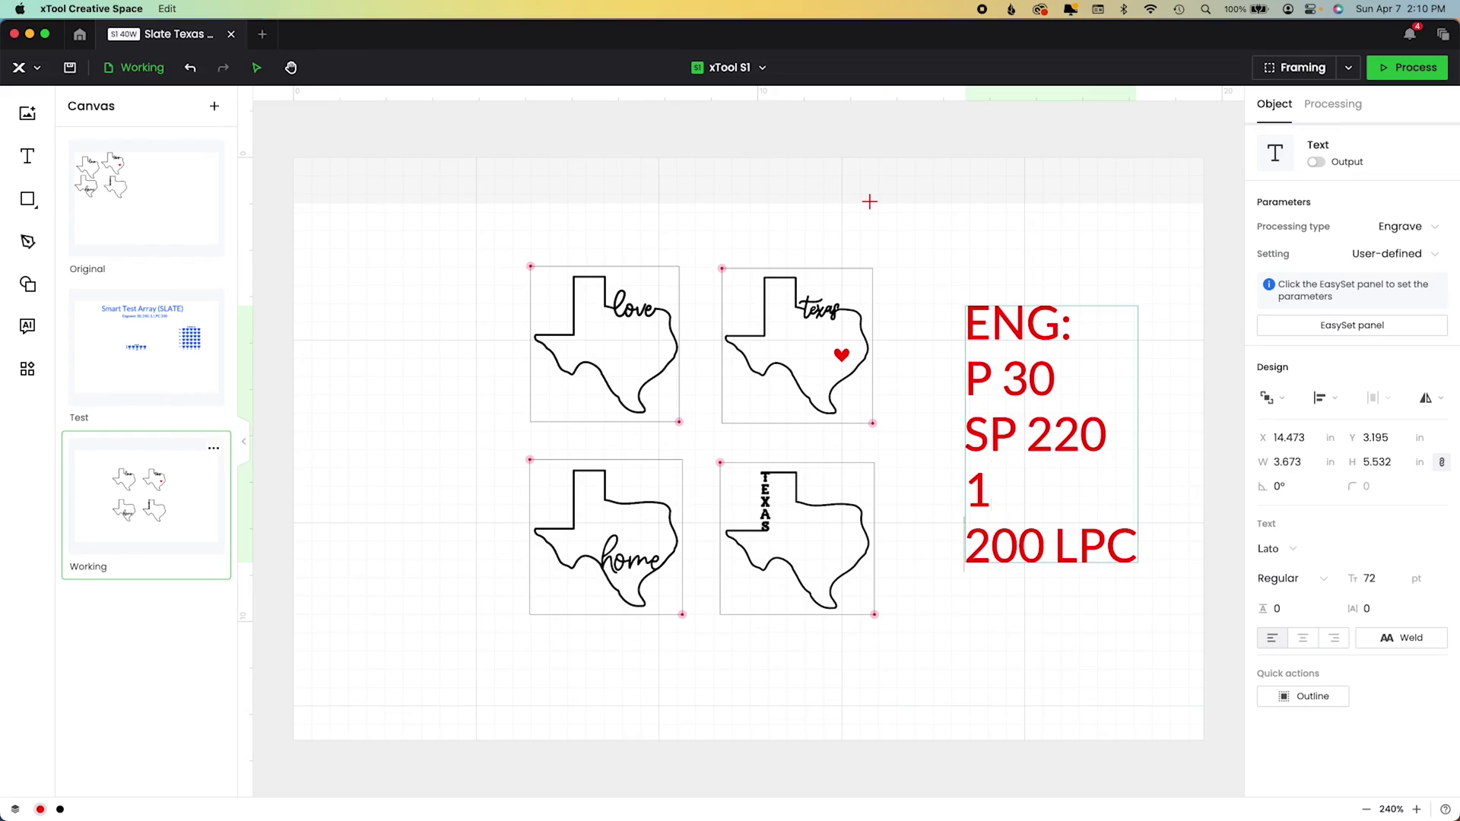